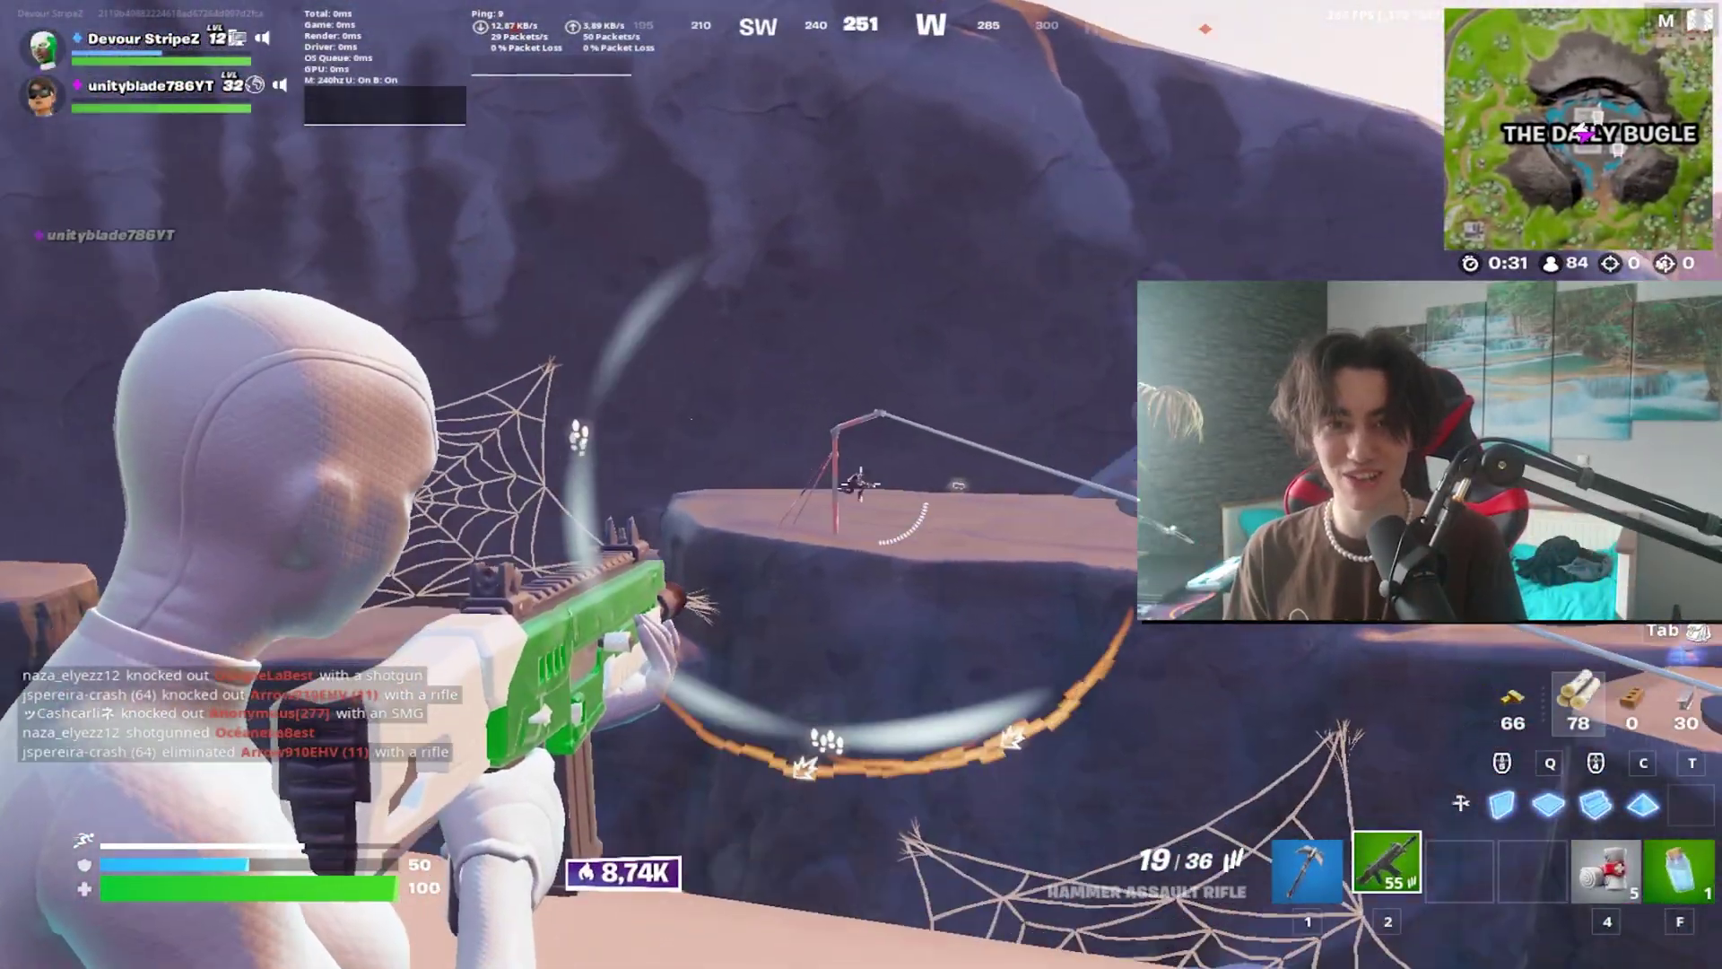
- Fire the assault rifle at the enemy on the ledge until they are knocked down
{"action": "left_click", "coordinate": [861, 484]}
{"action": "left_click", "coordinate": [861, 484]}
{"action": "left_click", "coordinate": [861, 484]}
{"action": "left_click", "coordinate": [861, 485]}
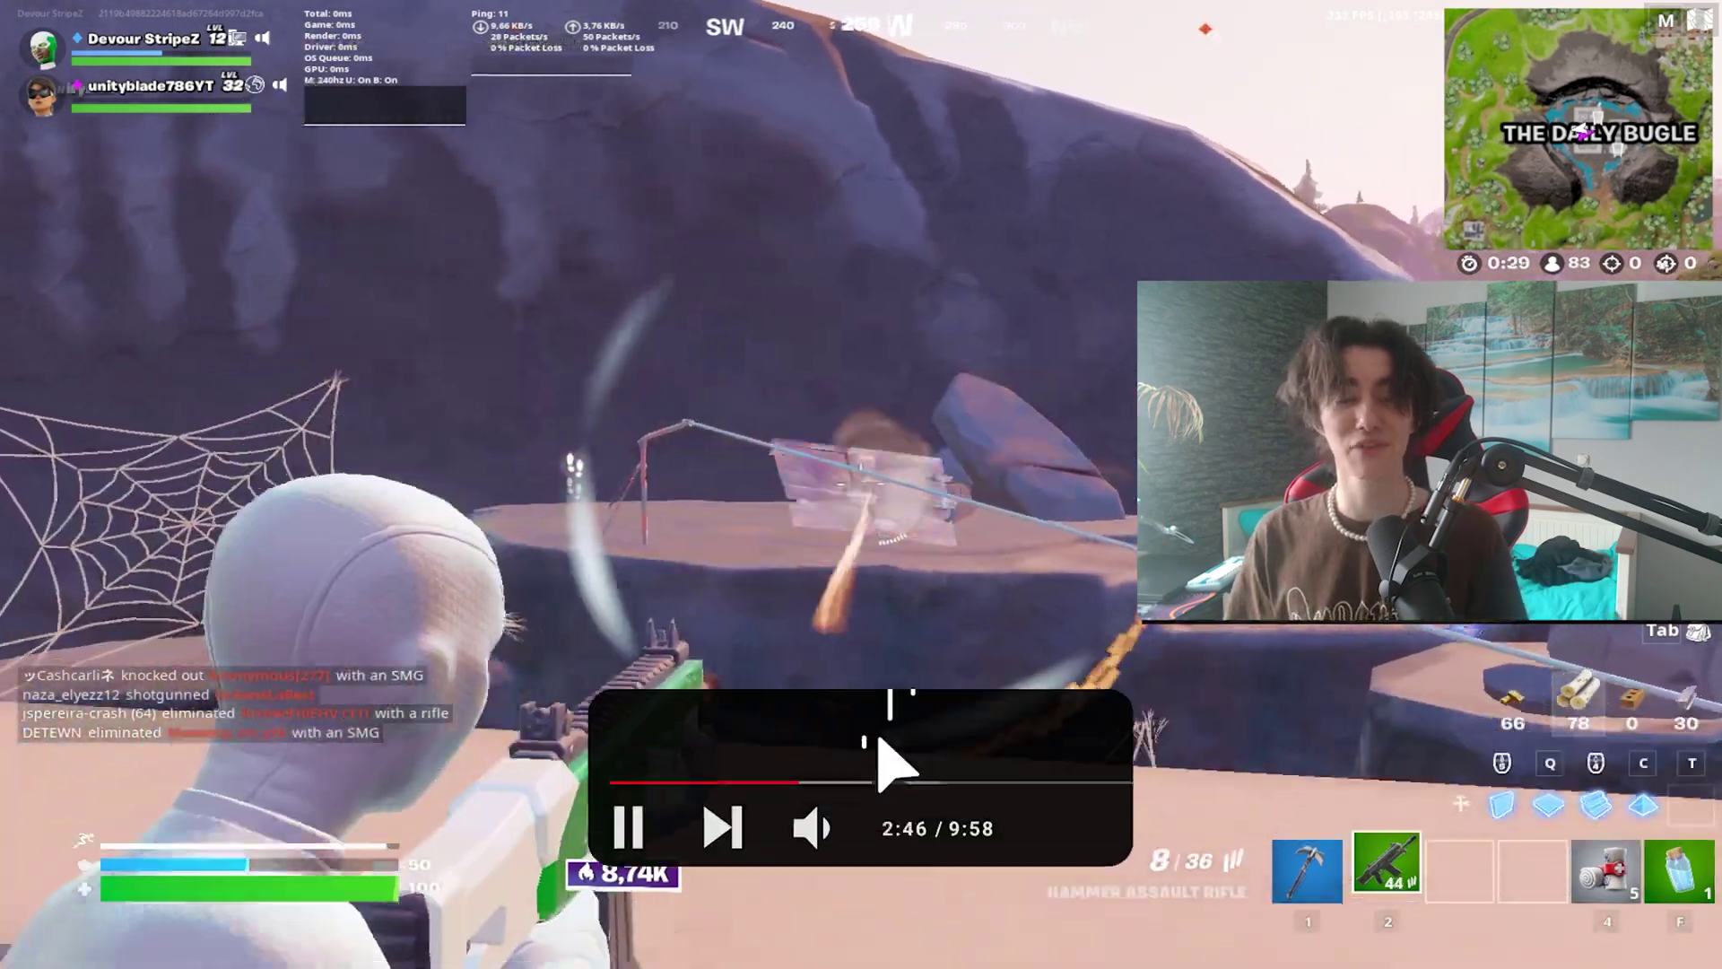
{"action": "left_click", "coordinate": [861, 484]}
{"action": "left_click", "coordinate": [861, 484]}
{"action": "left_click", "coordinate": [861, 484]}
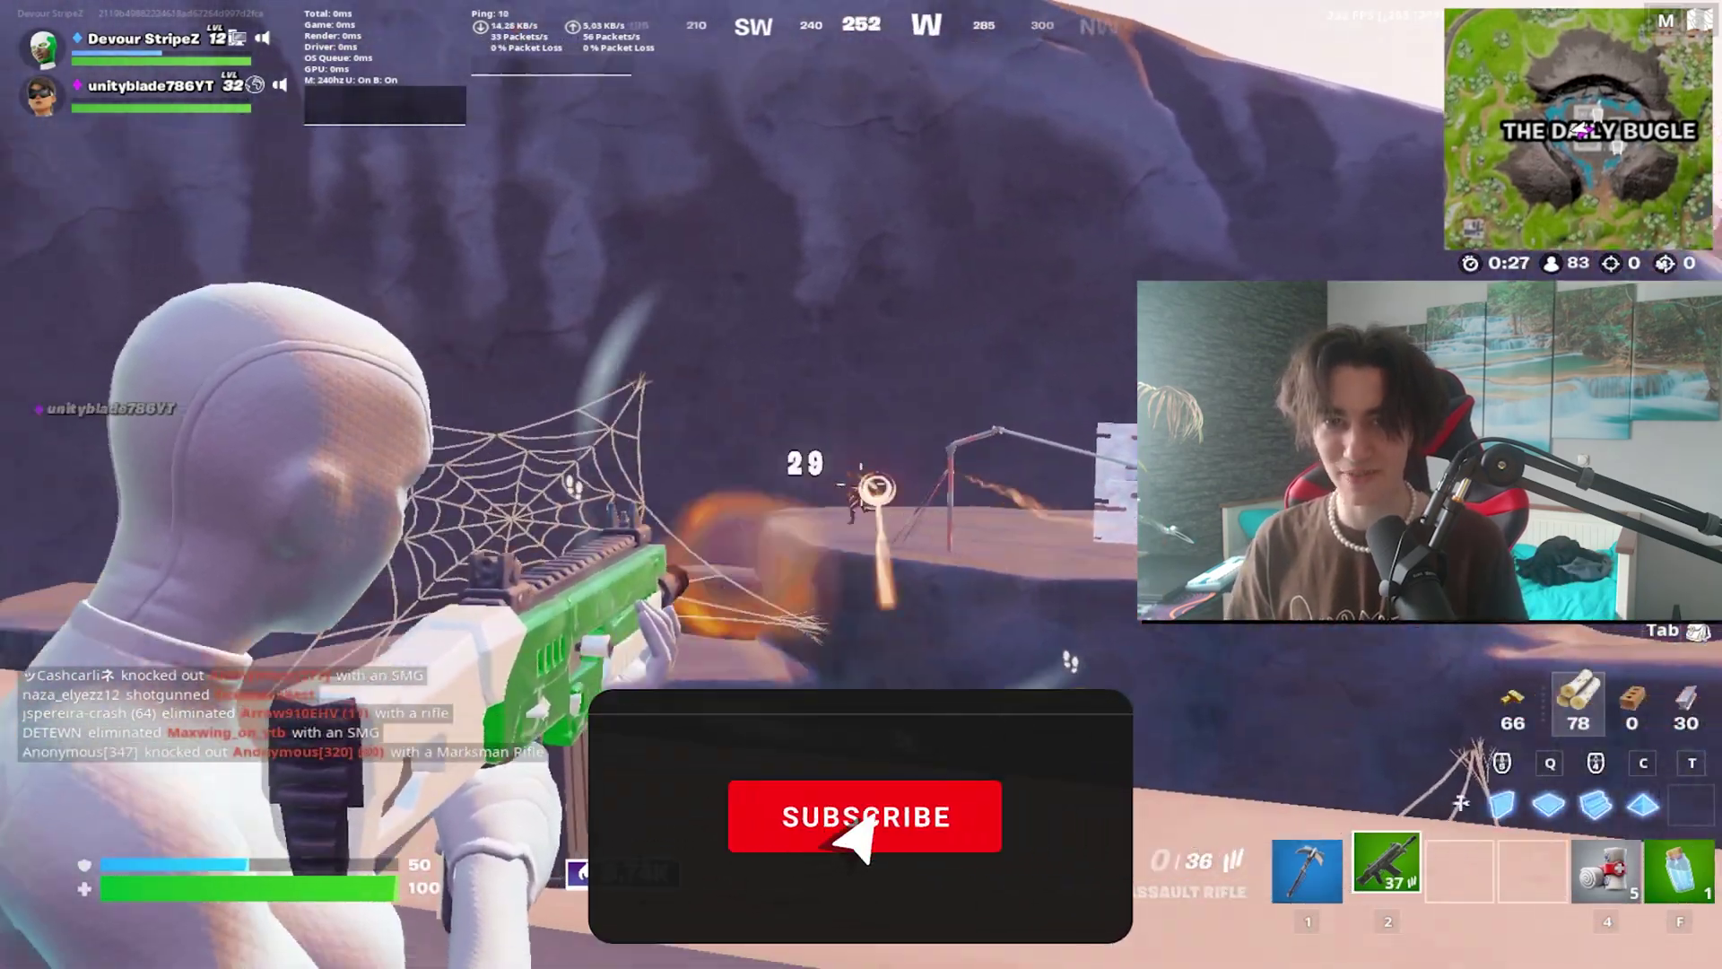
- Reload the assault rifle and build two walls for cover
{"action": "key", "text": "r"}
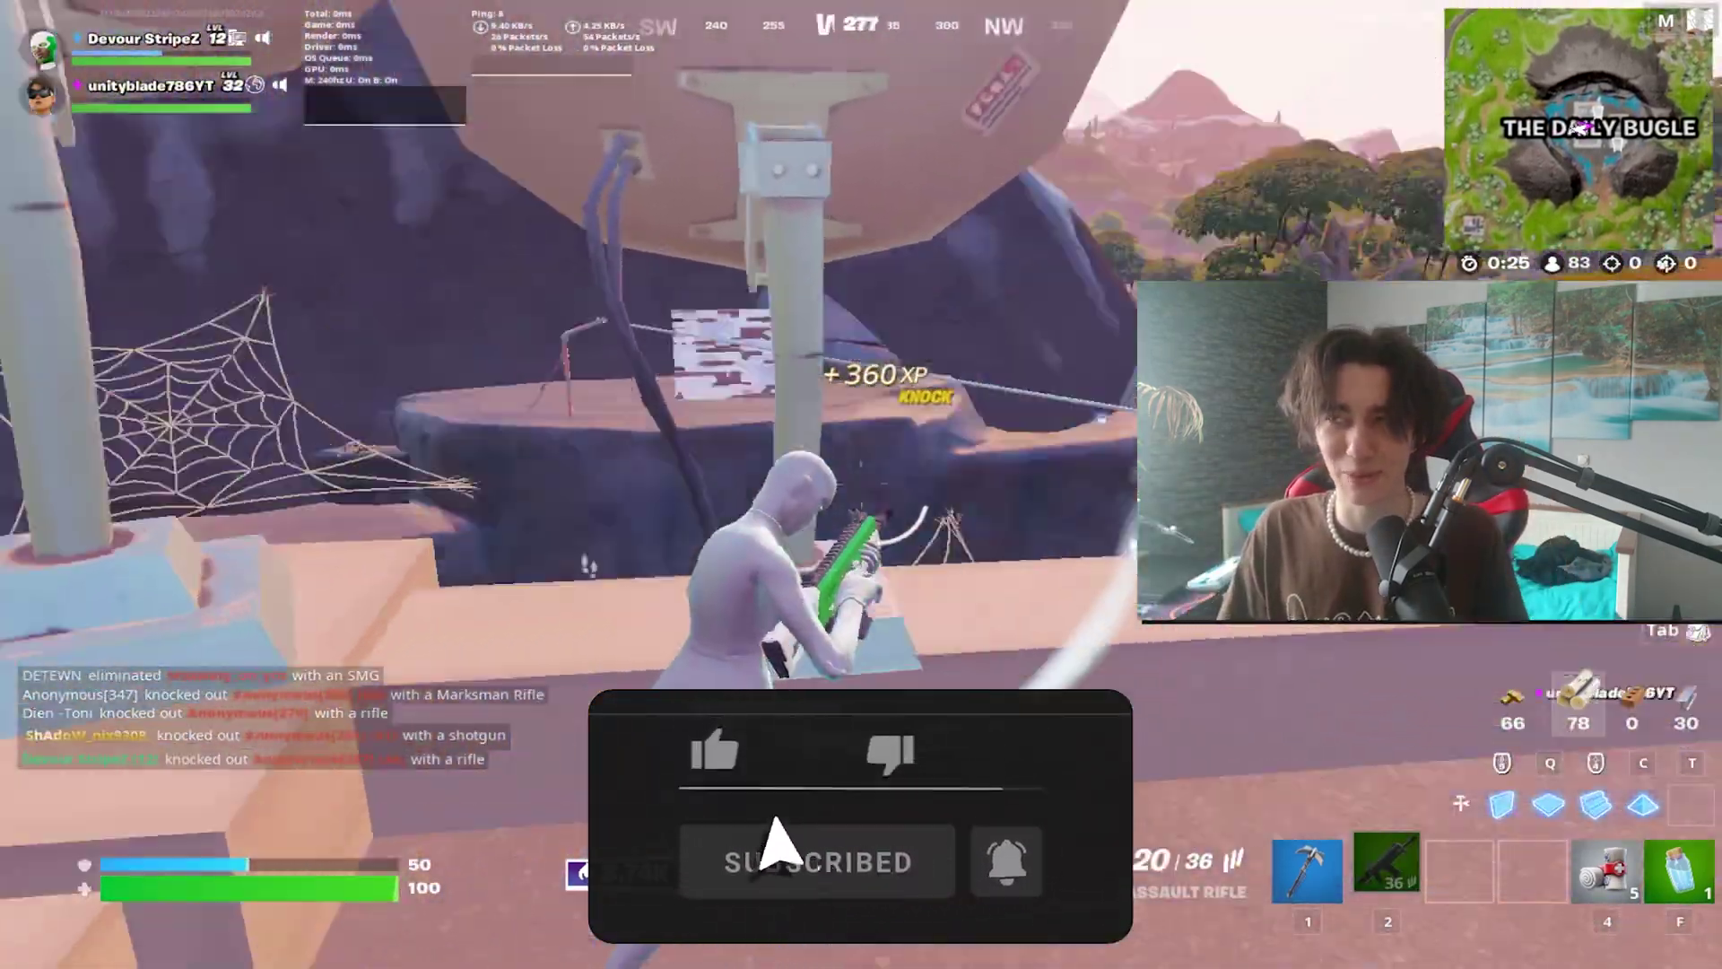
{"action": "left_click", "coordinate": [861, 484]}
{"action": "left_click", "coordinate": [861, 485]}
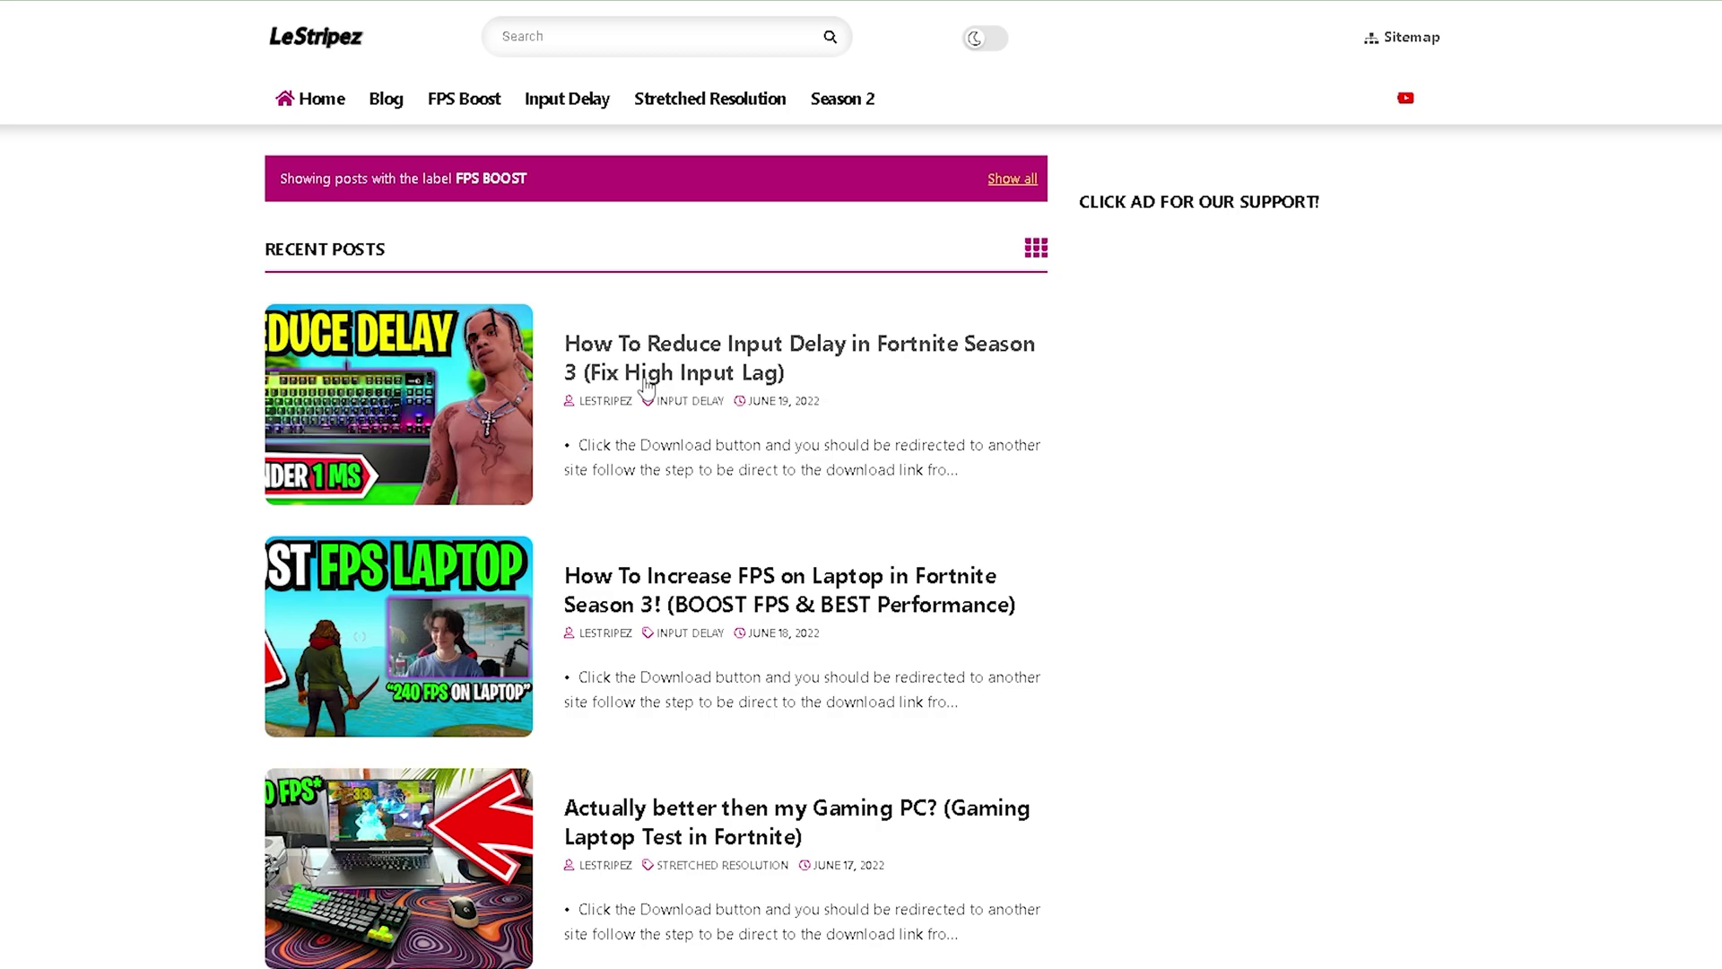
- Open the 'How To Reduce Input Delay in Fortnite' post and scroll down to its Download button
{"action": "left_click", "coordinate": [646, 372]}
{"action": "scroll", "coordinate": [577, 502], "scroll_direction": "down", "scroll_amount": 5}
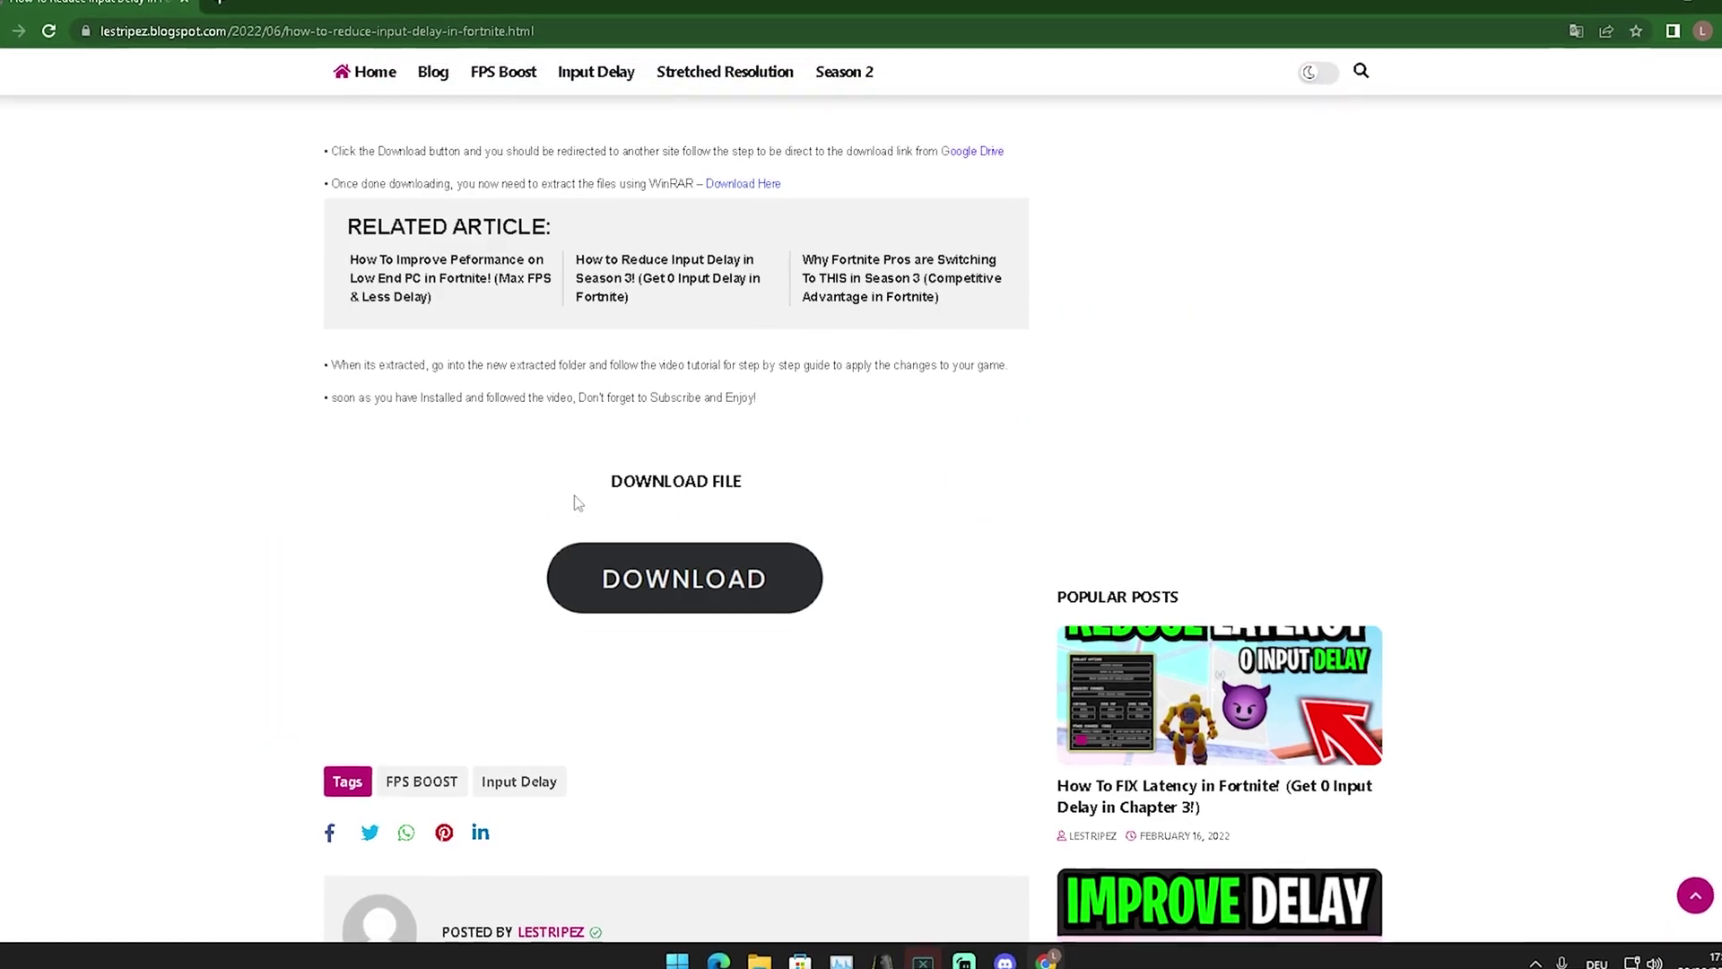
{"action": "scroll", "coordinate": [577, 502], "scroll_direction": "down", "scroll_amount": 2}
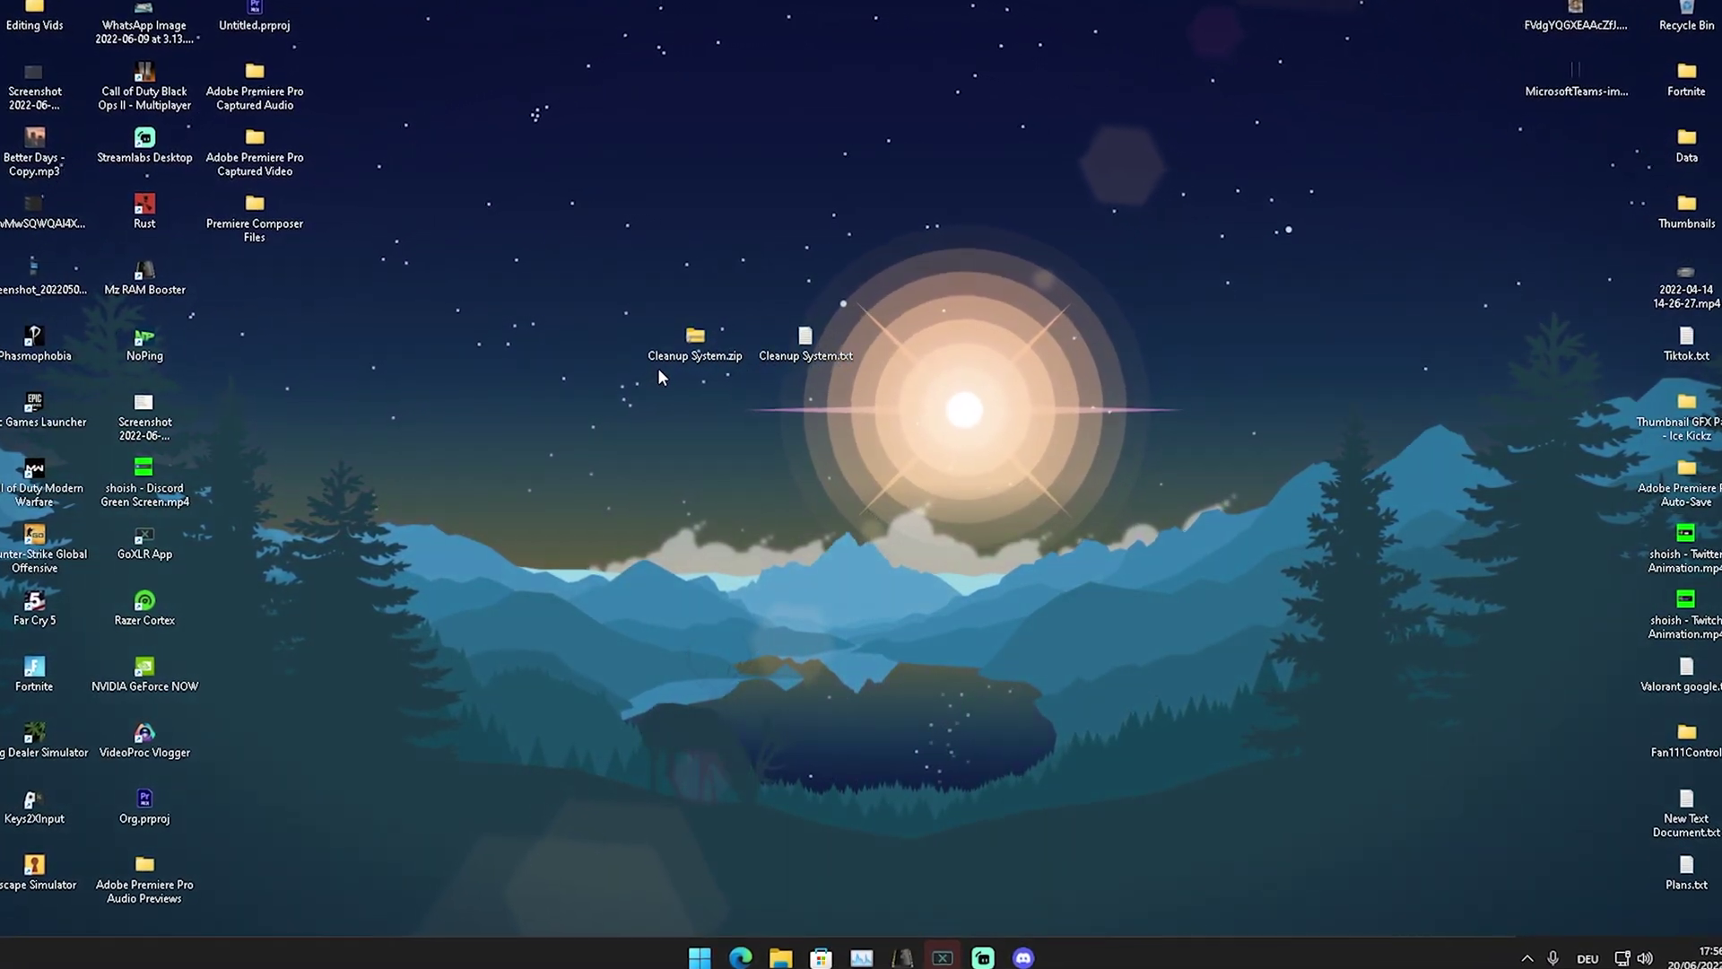
- Extract Cleanup System.zip and open Cleanup System.txt in Notepad
{"action": "right_click", "coordinate": [698, 339]}
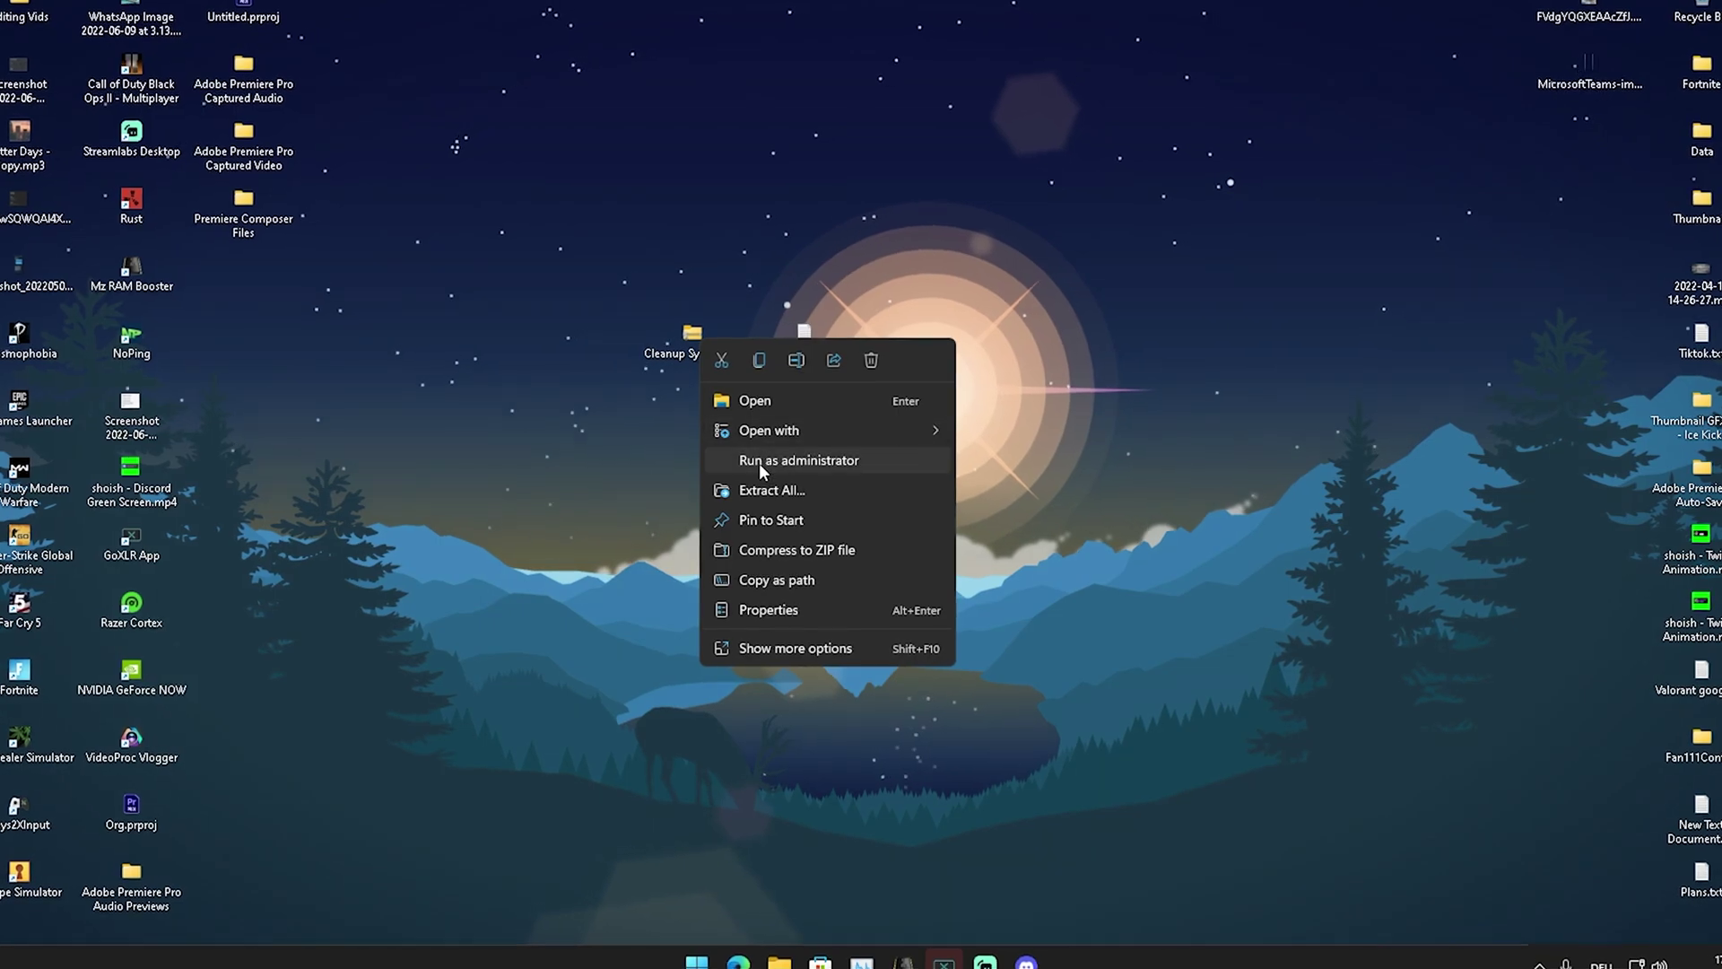
{"action": "left_click", "coordinate": [875, 491]}
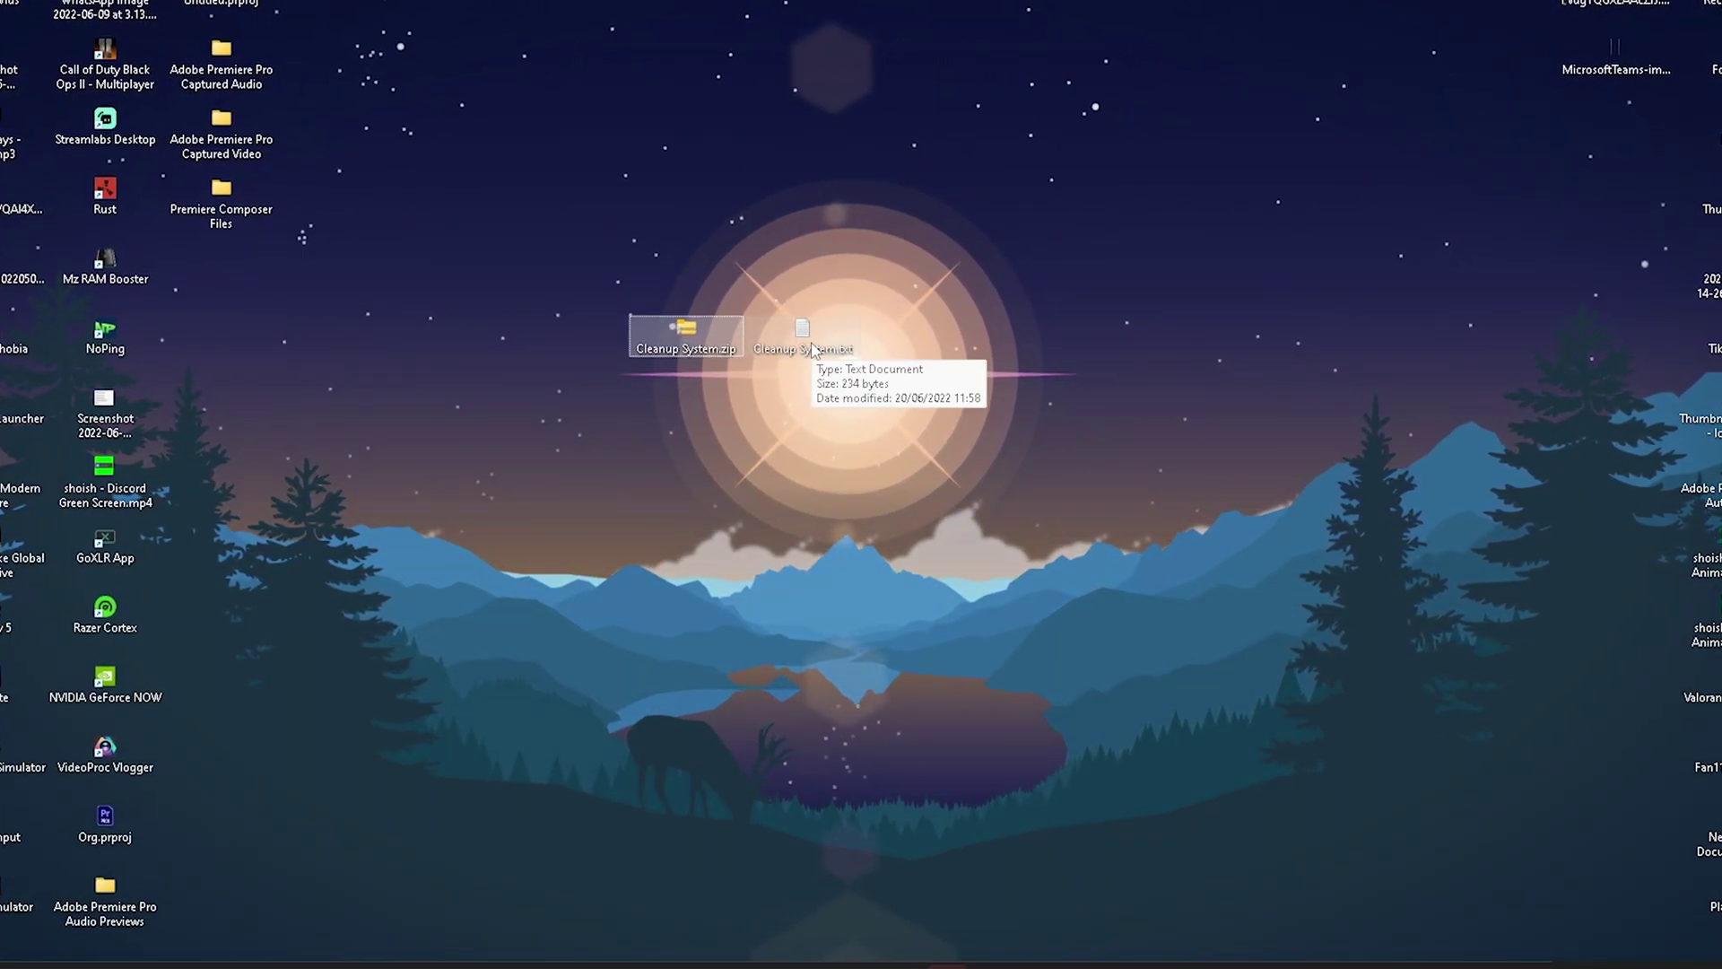
{"action": "double_click", "coordinate": [803, 337]}
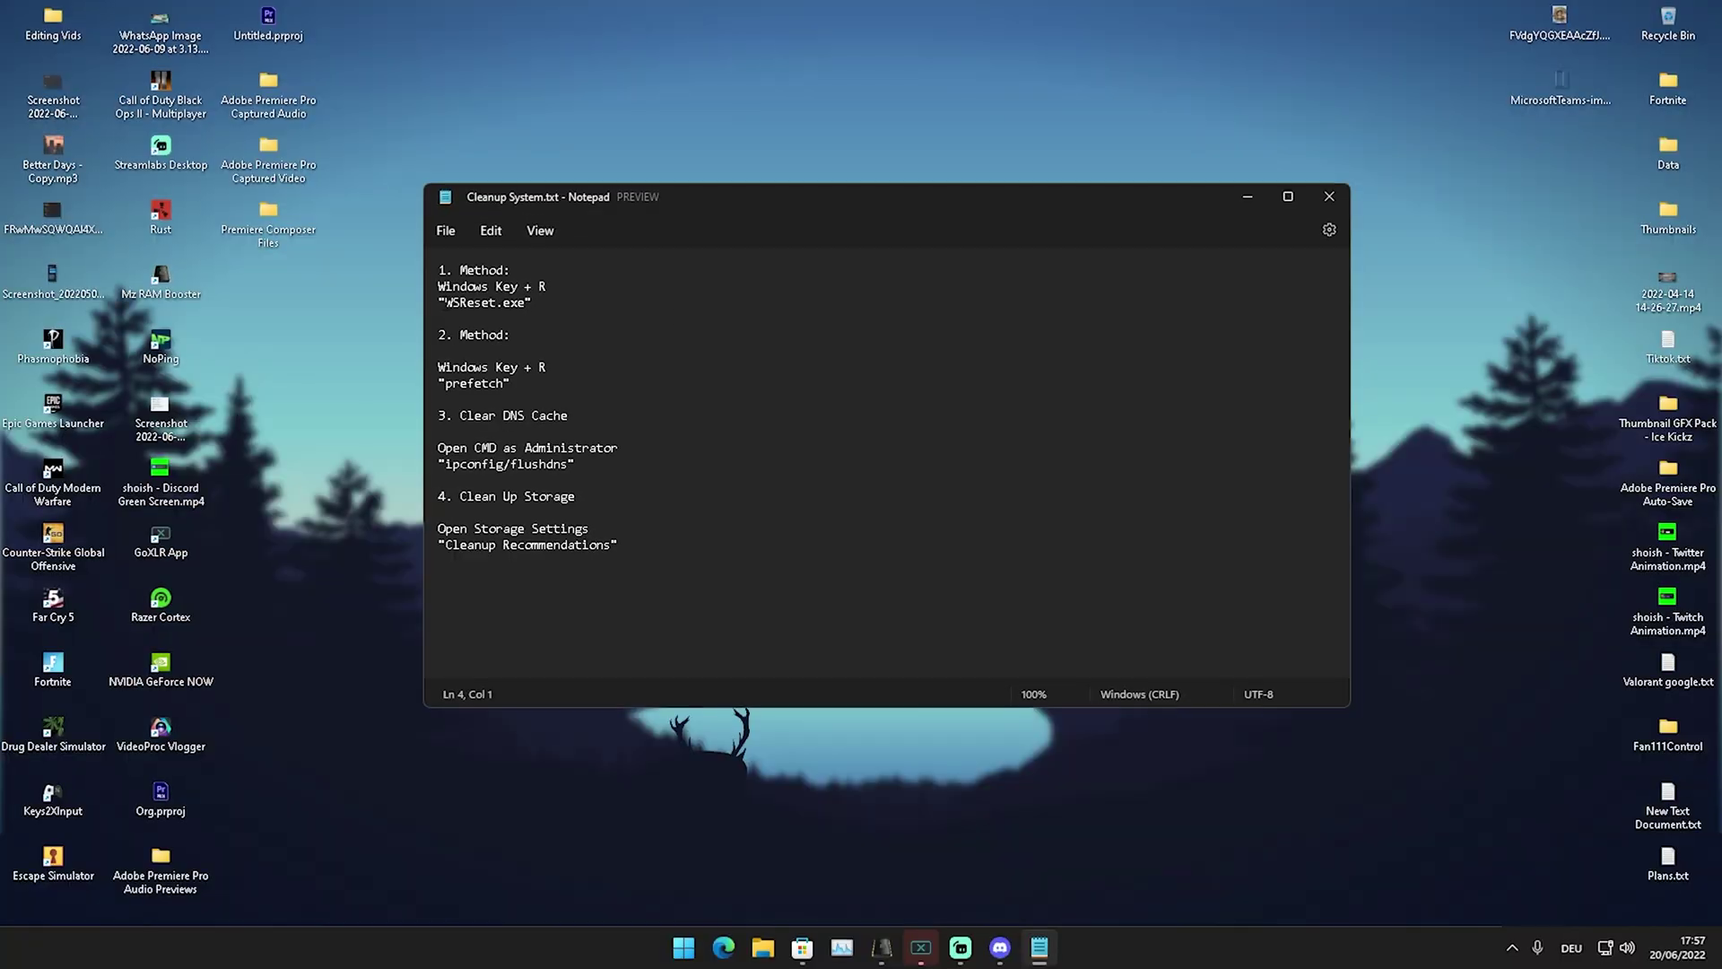
- Run WSReset.exe from the notes through the Run dialog to reset the Microsoft Store cache
{"action": "left_click_drag", "start_coordinate": [373, 276], "coordinate": [530, 302]}
{"action": "key", "text": "ctrl+c"}
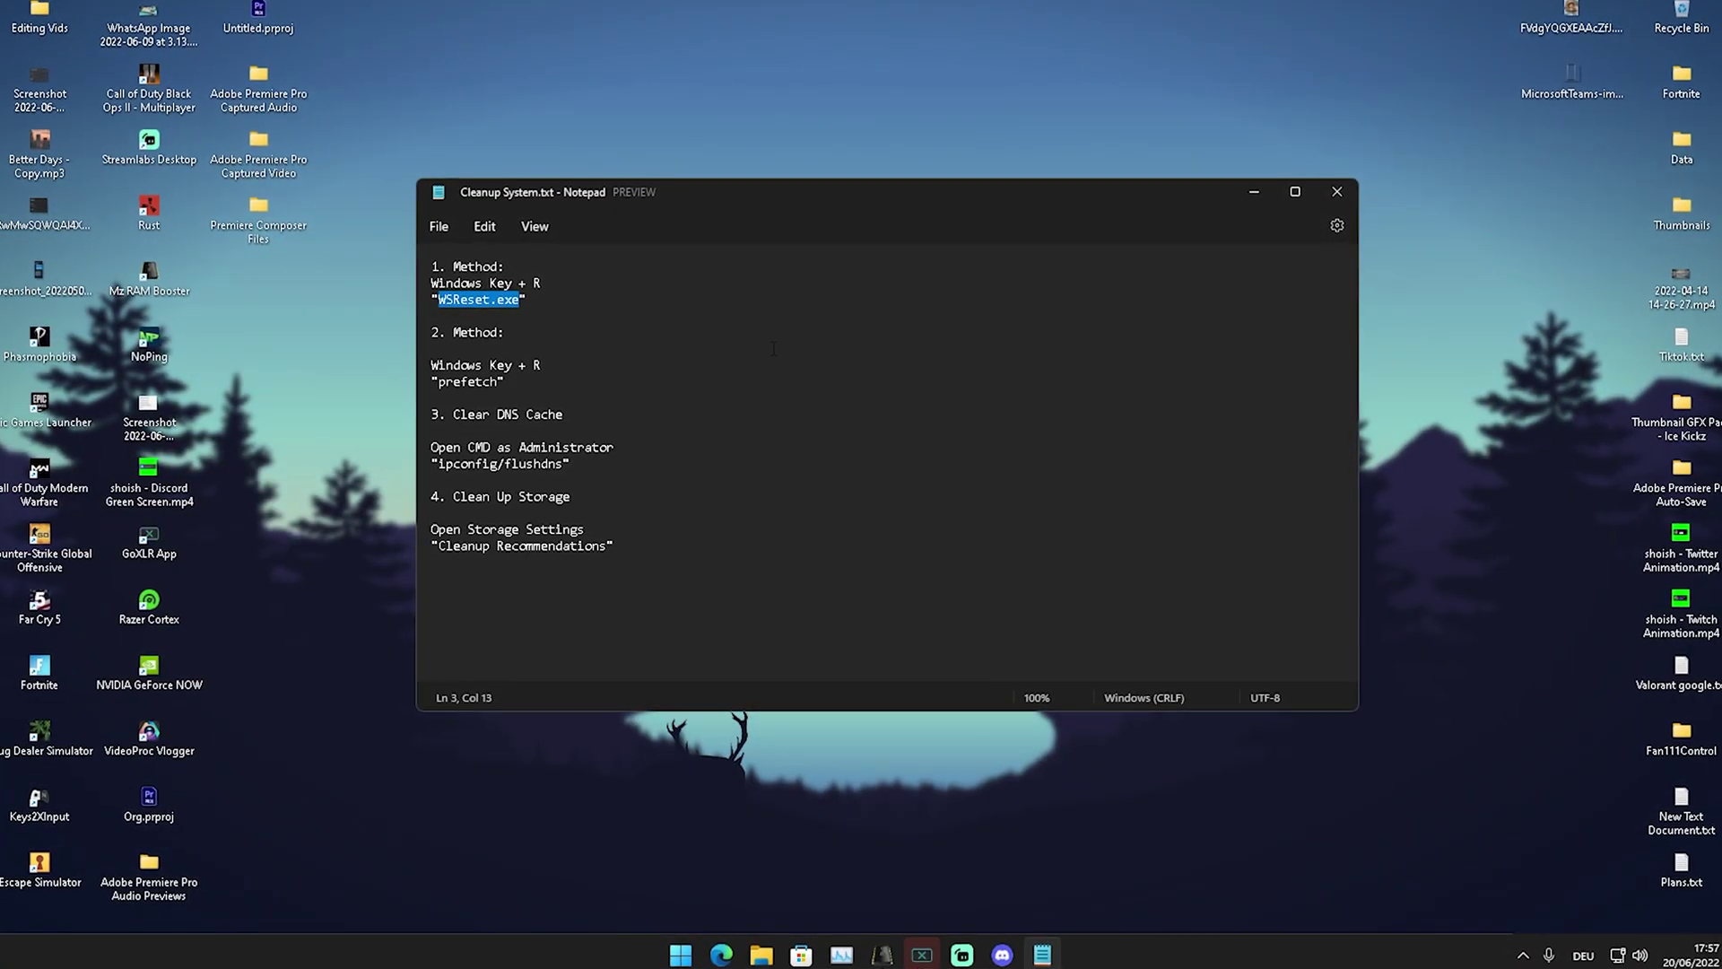
{"action": "key", "text": "super+r"}
{"action": "left_click_drag", "start_coordinate": [153, 728], "coordinate": [622, 476]}
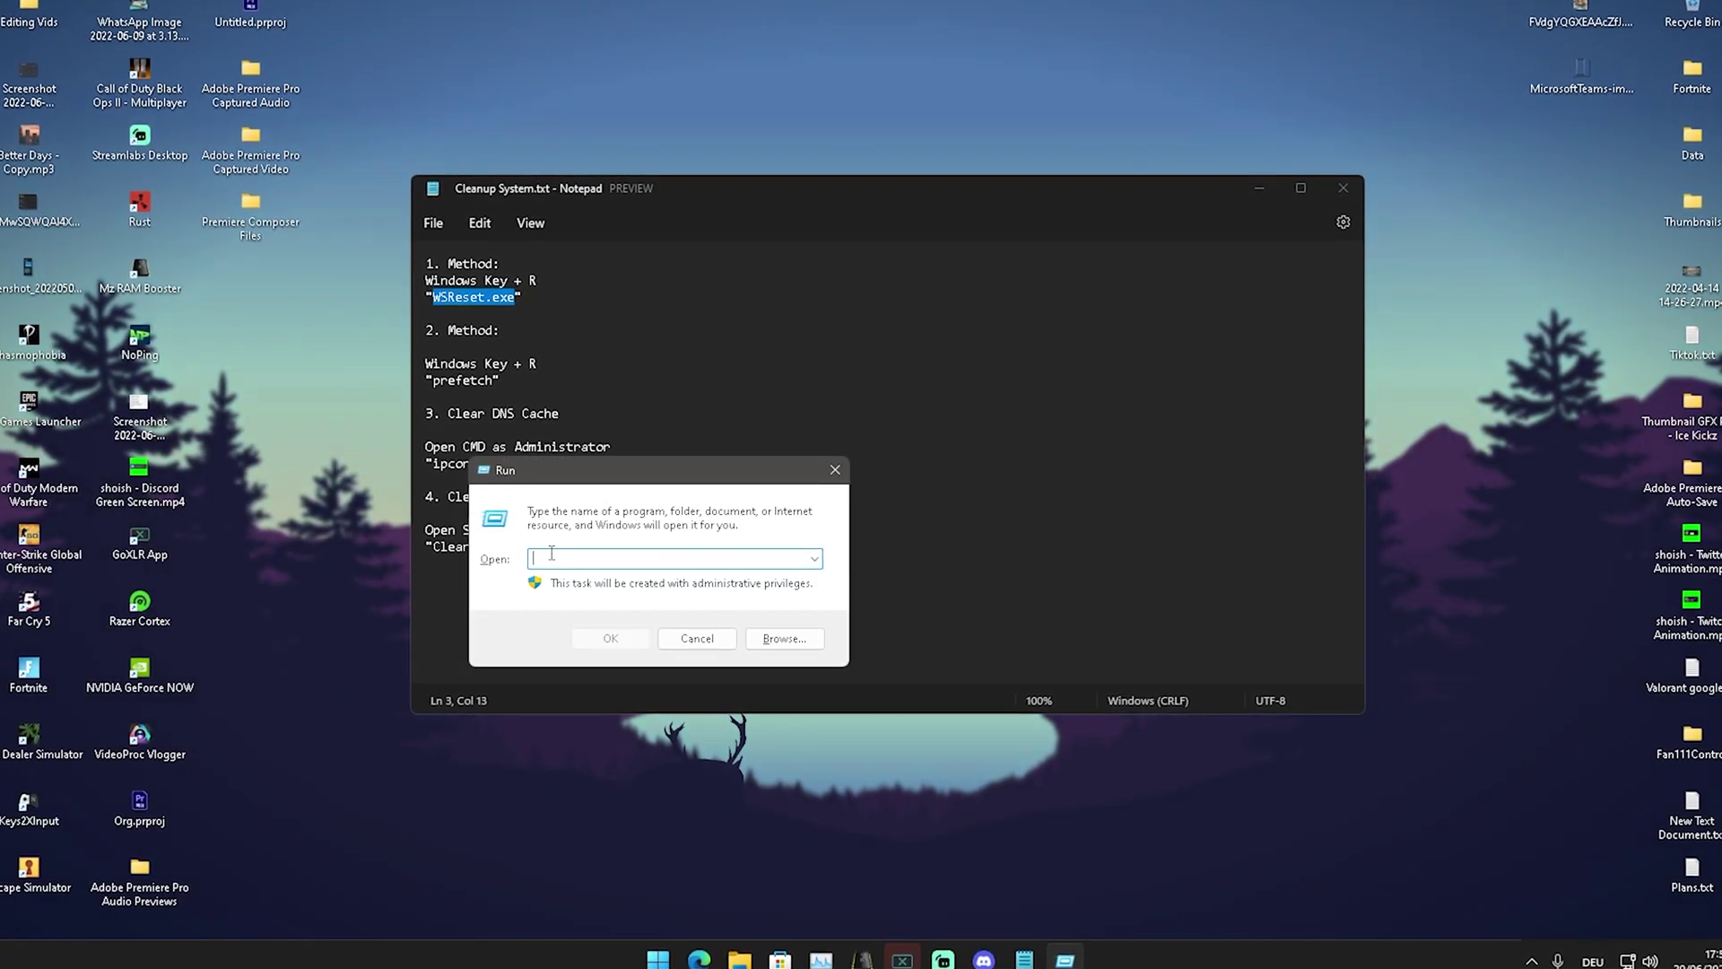
{"action": "key", "text": "ctrl+v"}
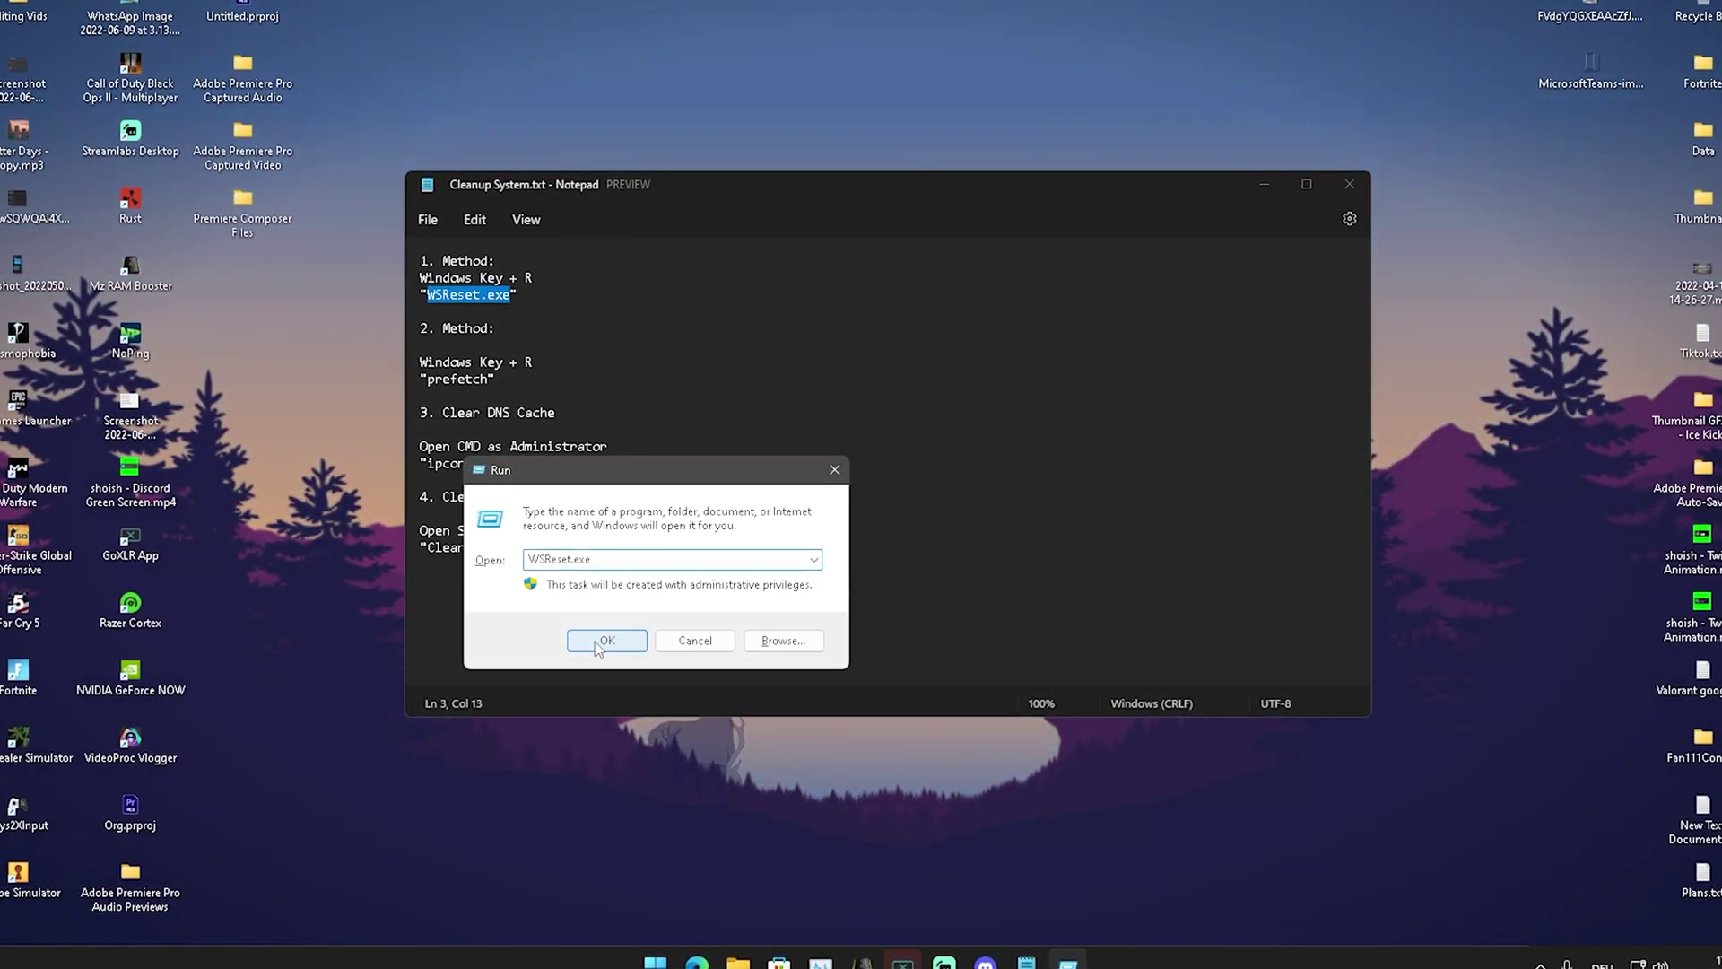
{"action": "left_click", "coordinate": [604, 641]}
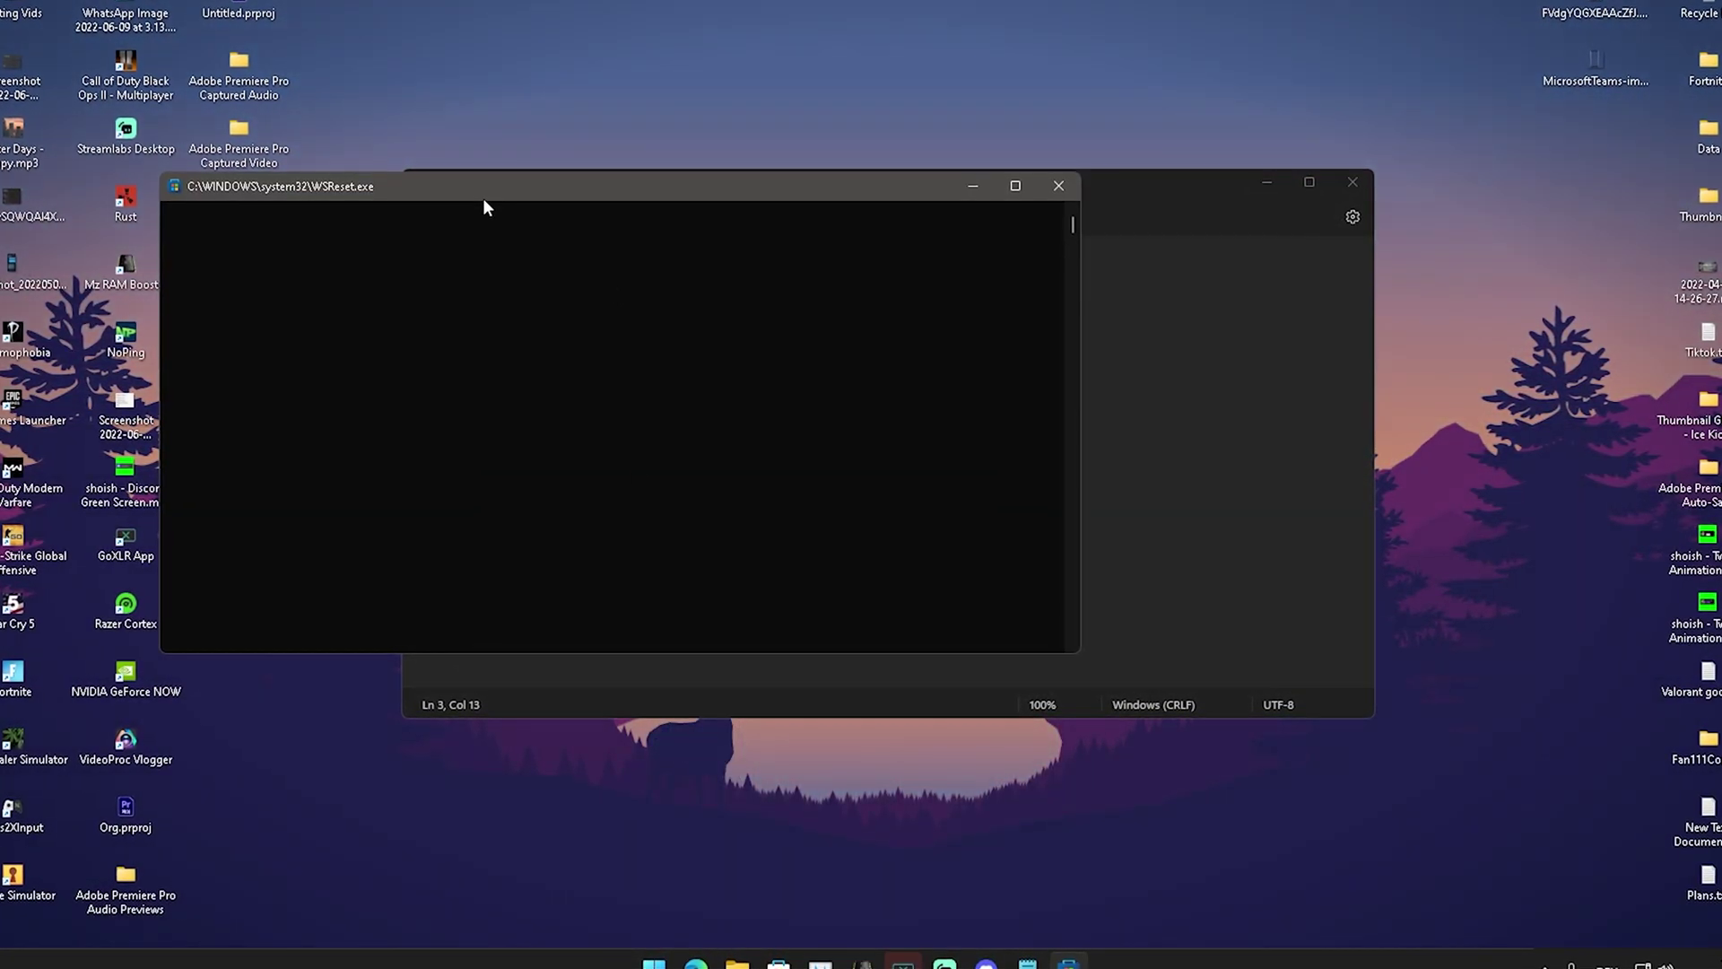
{"action": "left_click_drag", "start_coordinate": [482, 208], "coordinate": [743, 239]}
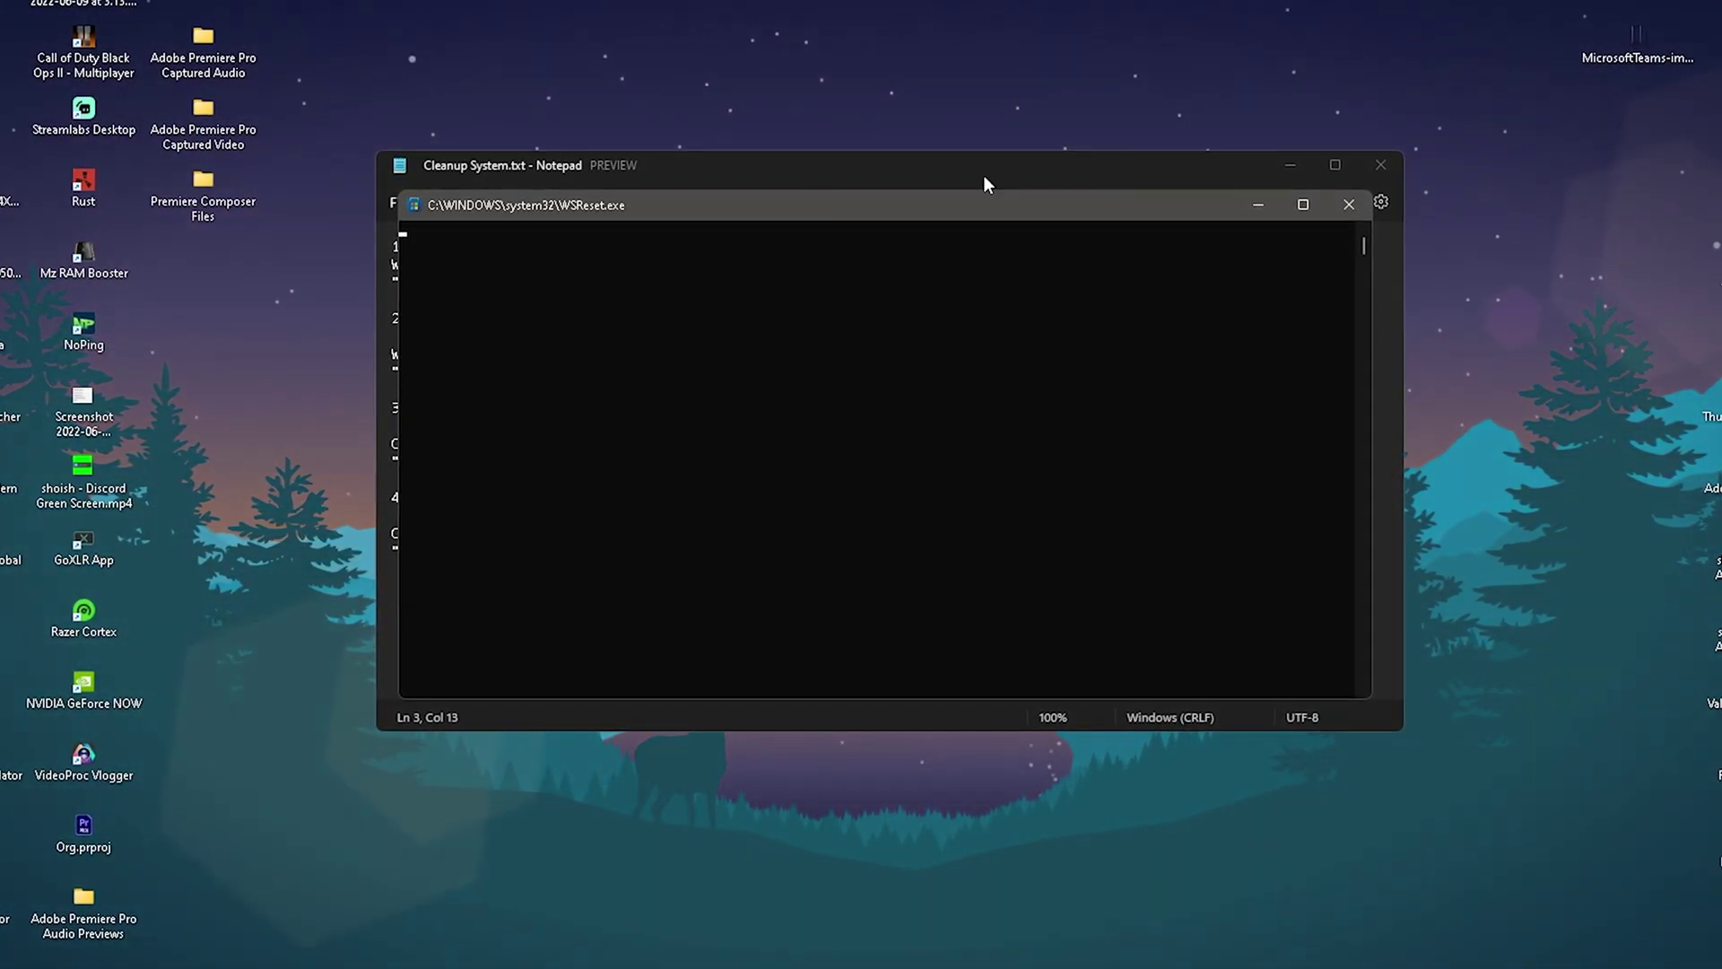
{"action": "left_click_drag", "start_coordinate": [681, 220], "coordinate": [899, 269]}
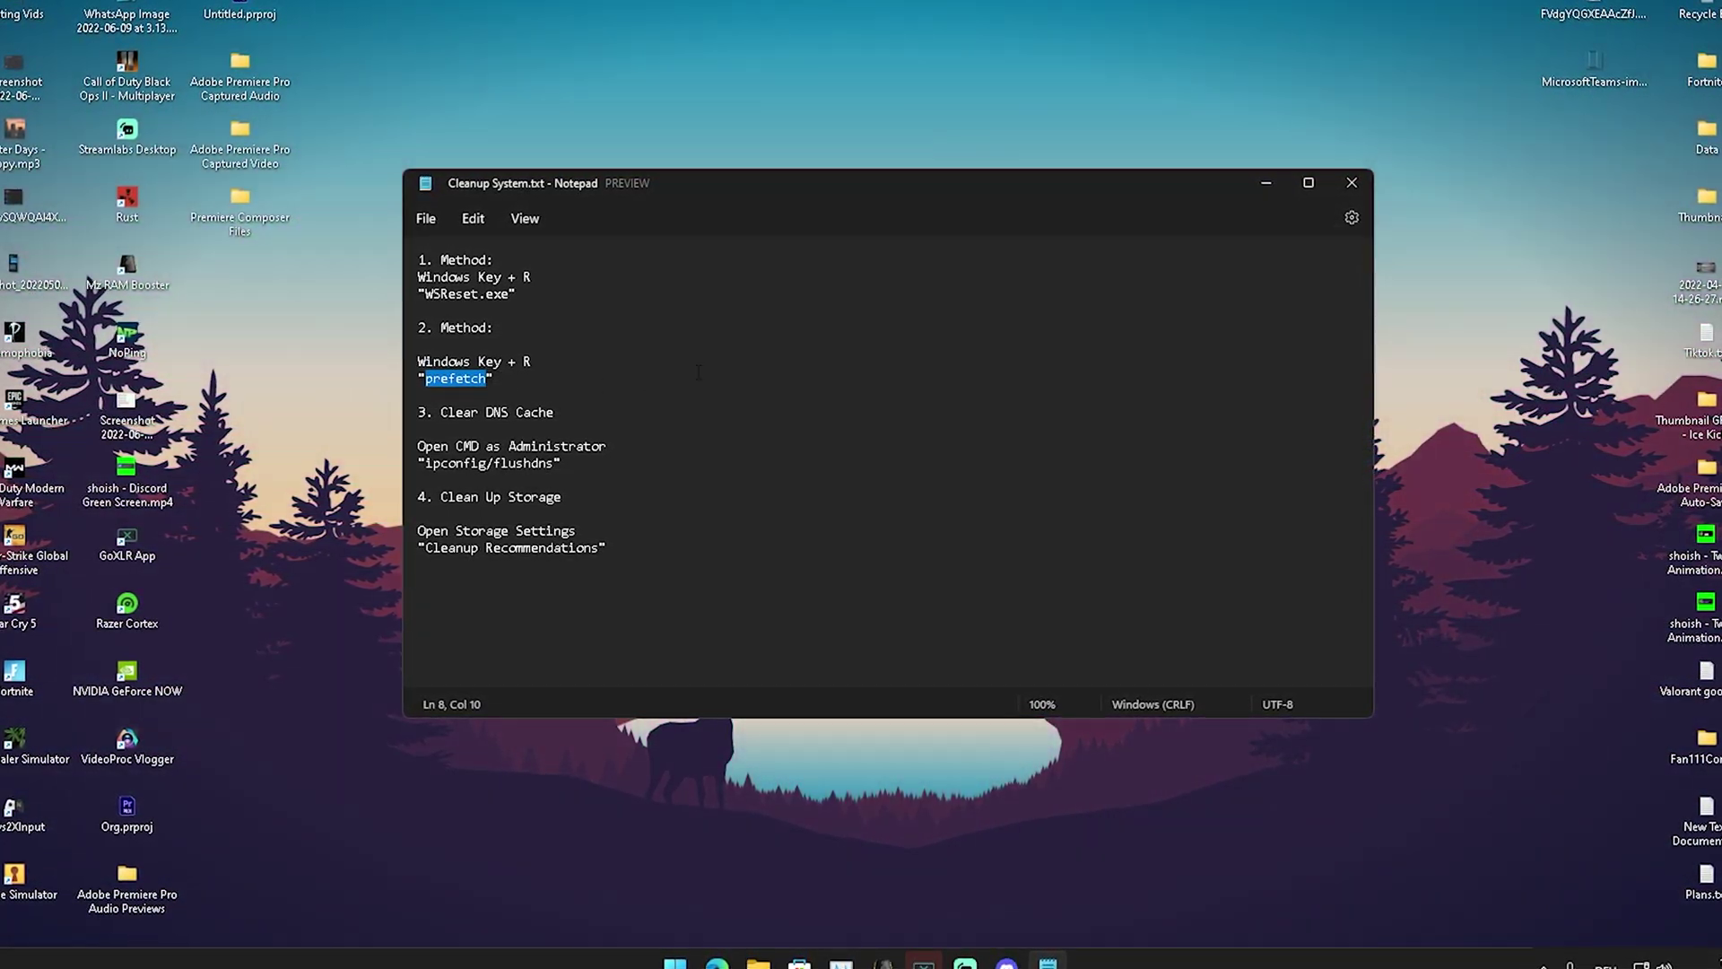
- Open the Windows Prefetch folder from the Run dialog
{"action": "key", "text": "super+r"}
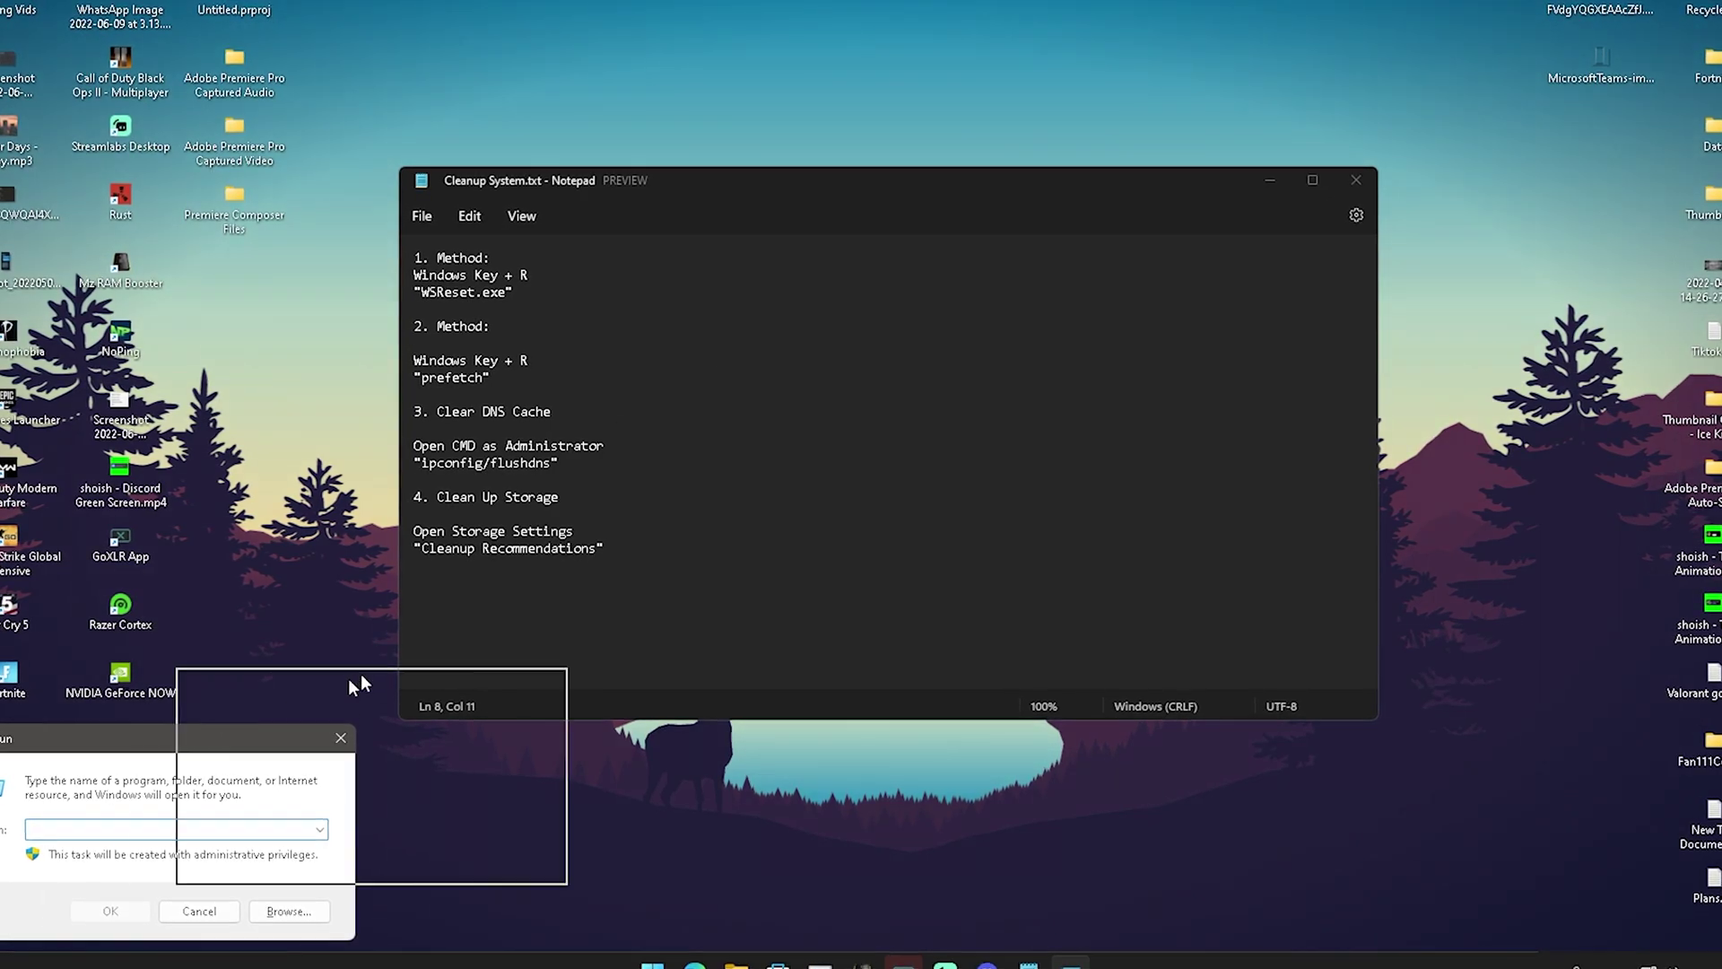
{"action": "left_click_drag", "start_coordinate": [123, 747], "coordinate": [786, 399]}
{"action": "key", "text": "Return"}
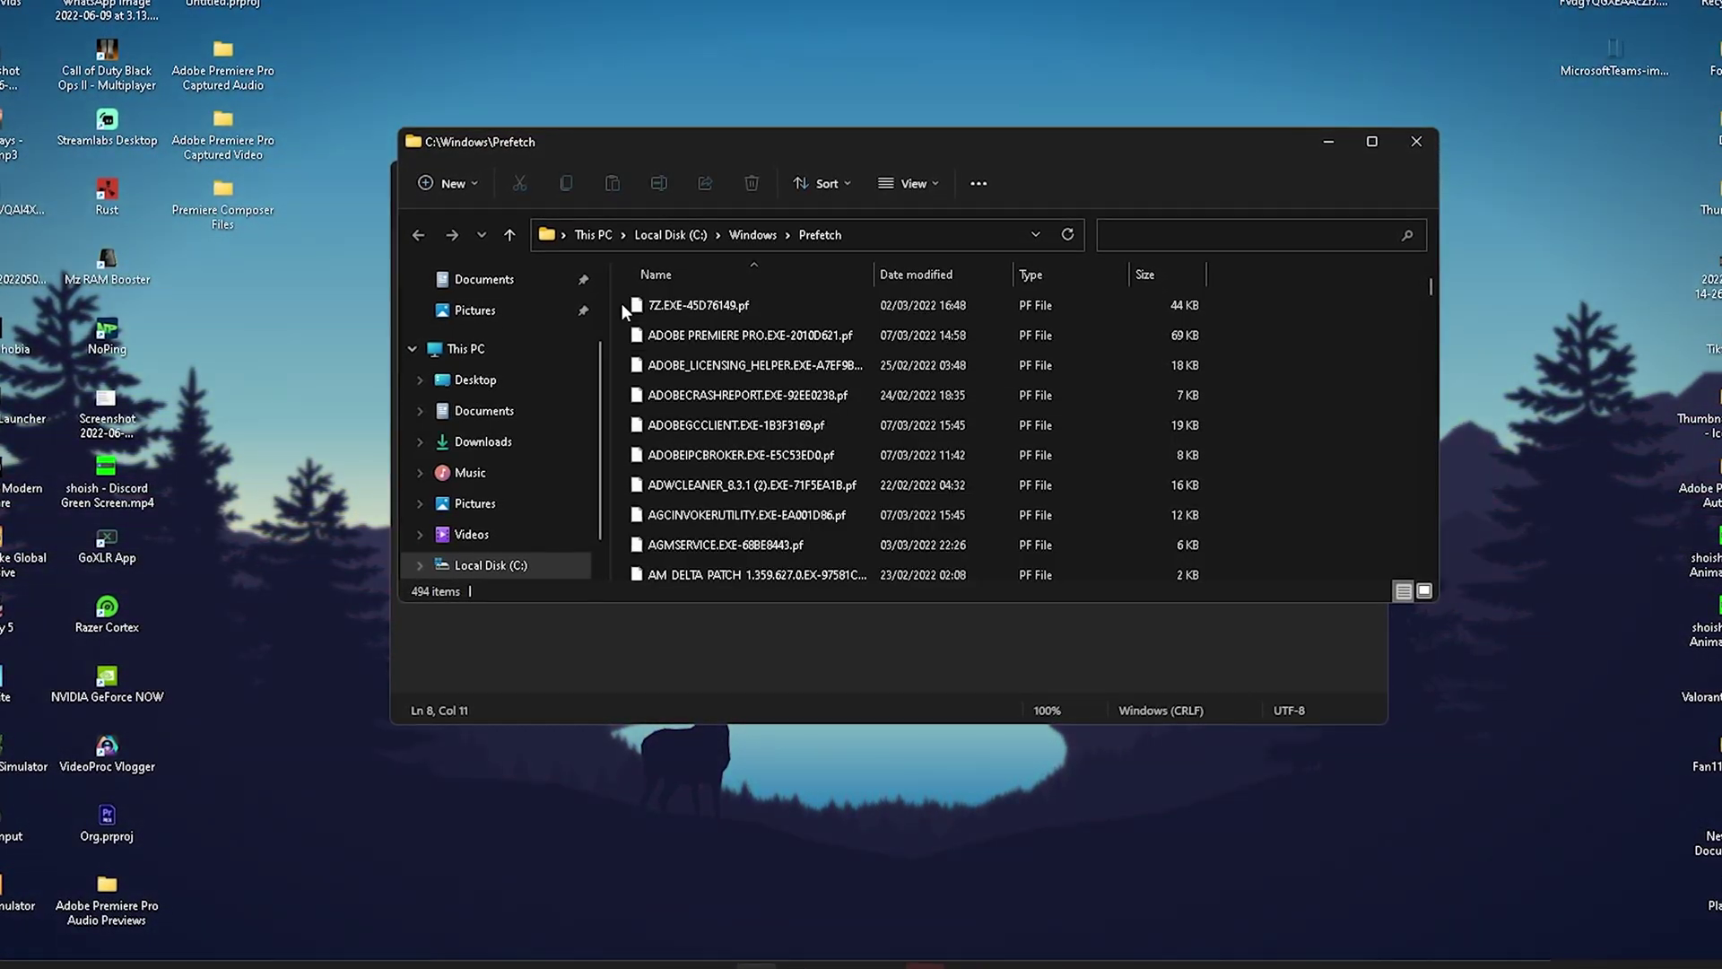
- Delete every file in the Prefetch folder and close the empty folder window
{"action": "left_click_drag", "start_coordinate": [621, 303], "coordinate": [762, 696]}
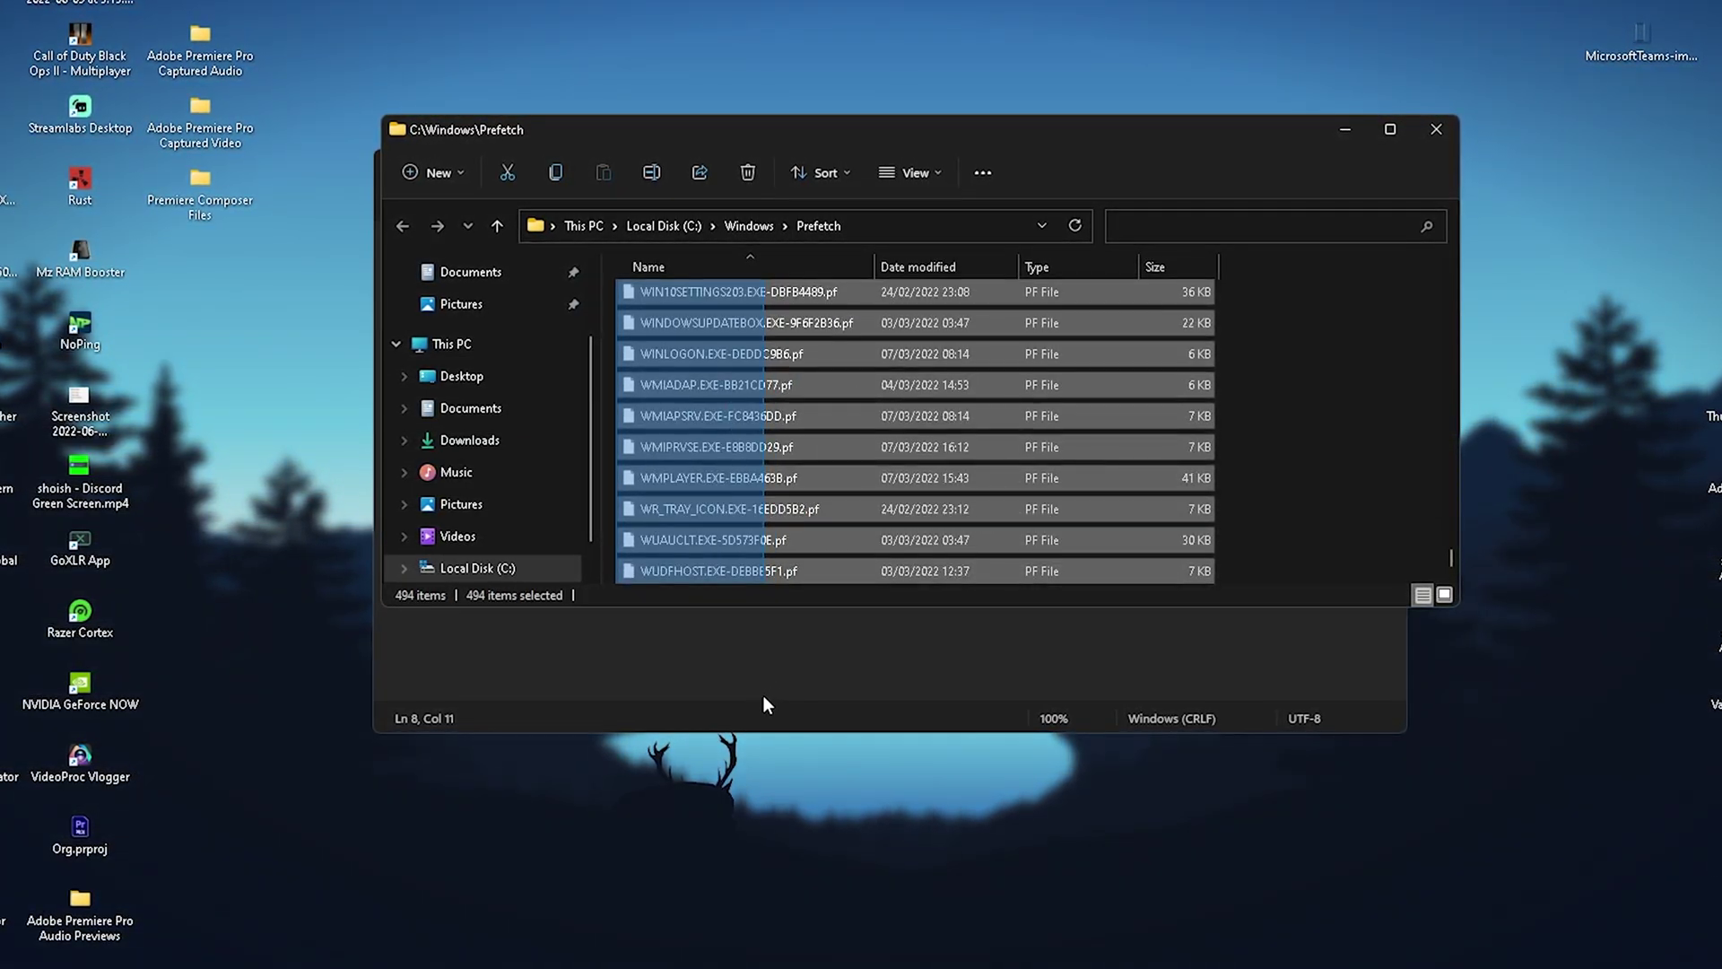
{"action": "right_click", "coordinate": [762, 416]}
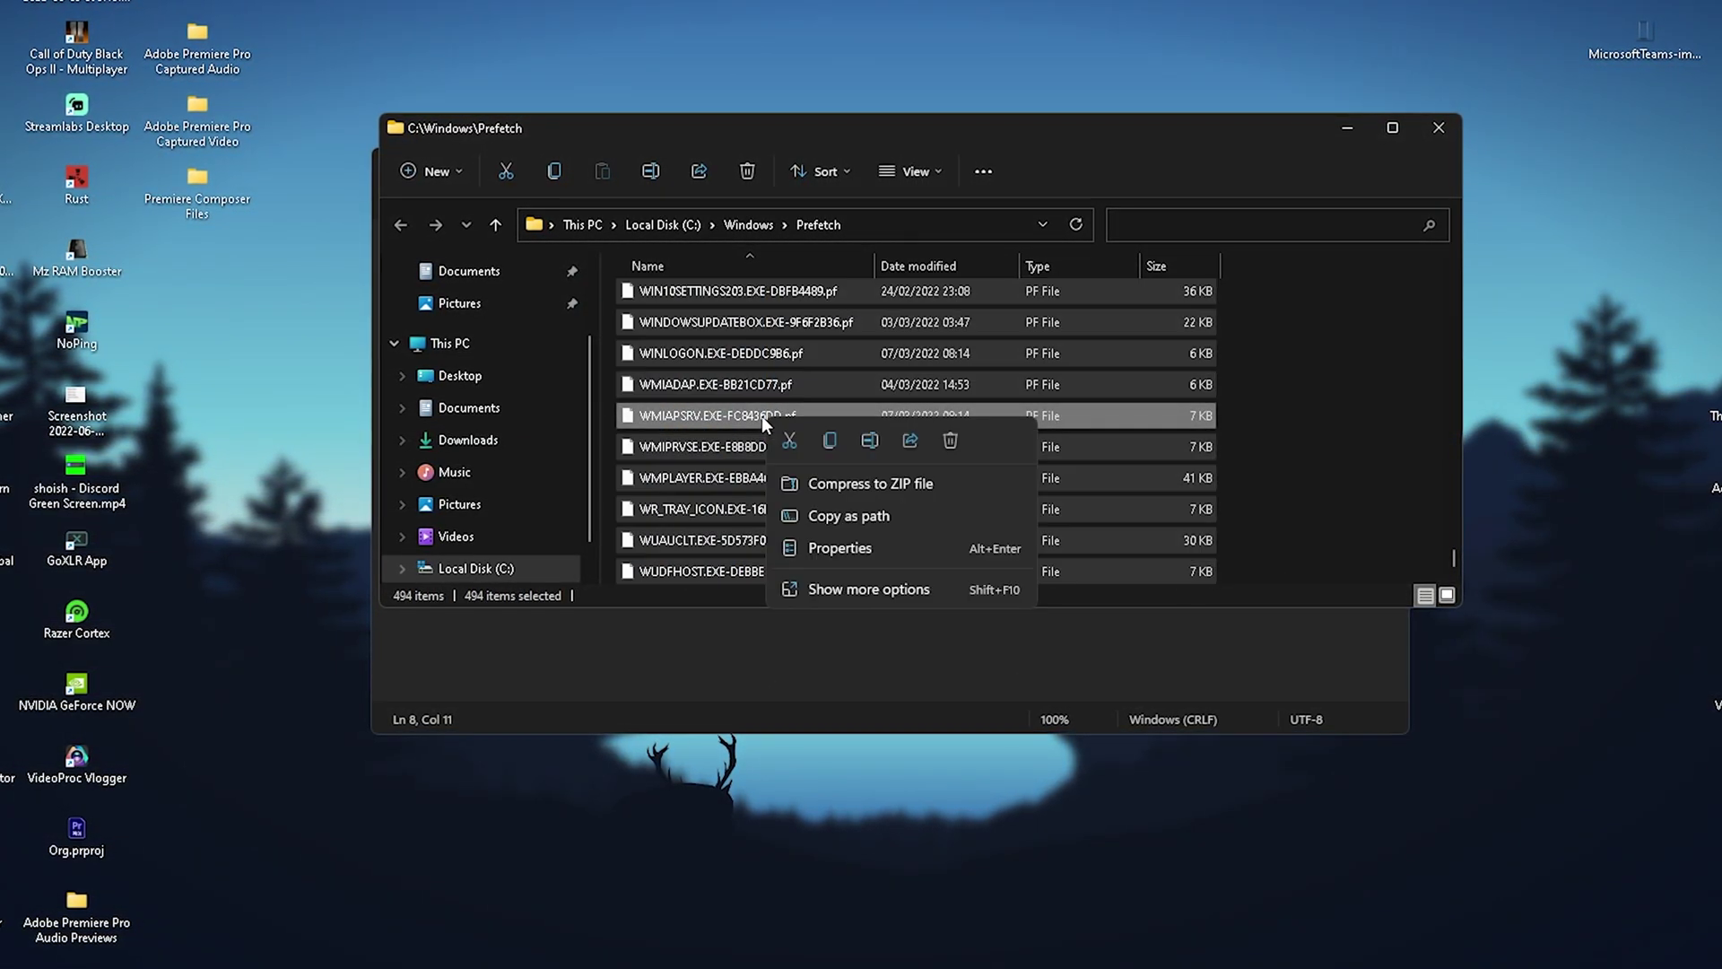
{"action": "left_click", "coordinate": [826, 585]}
{"action": "left_click", "coordinate": [803, 720]}
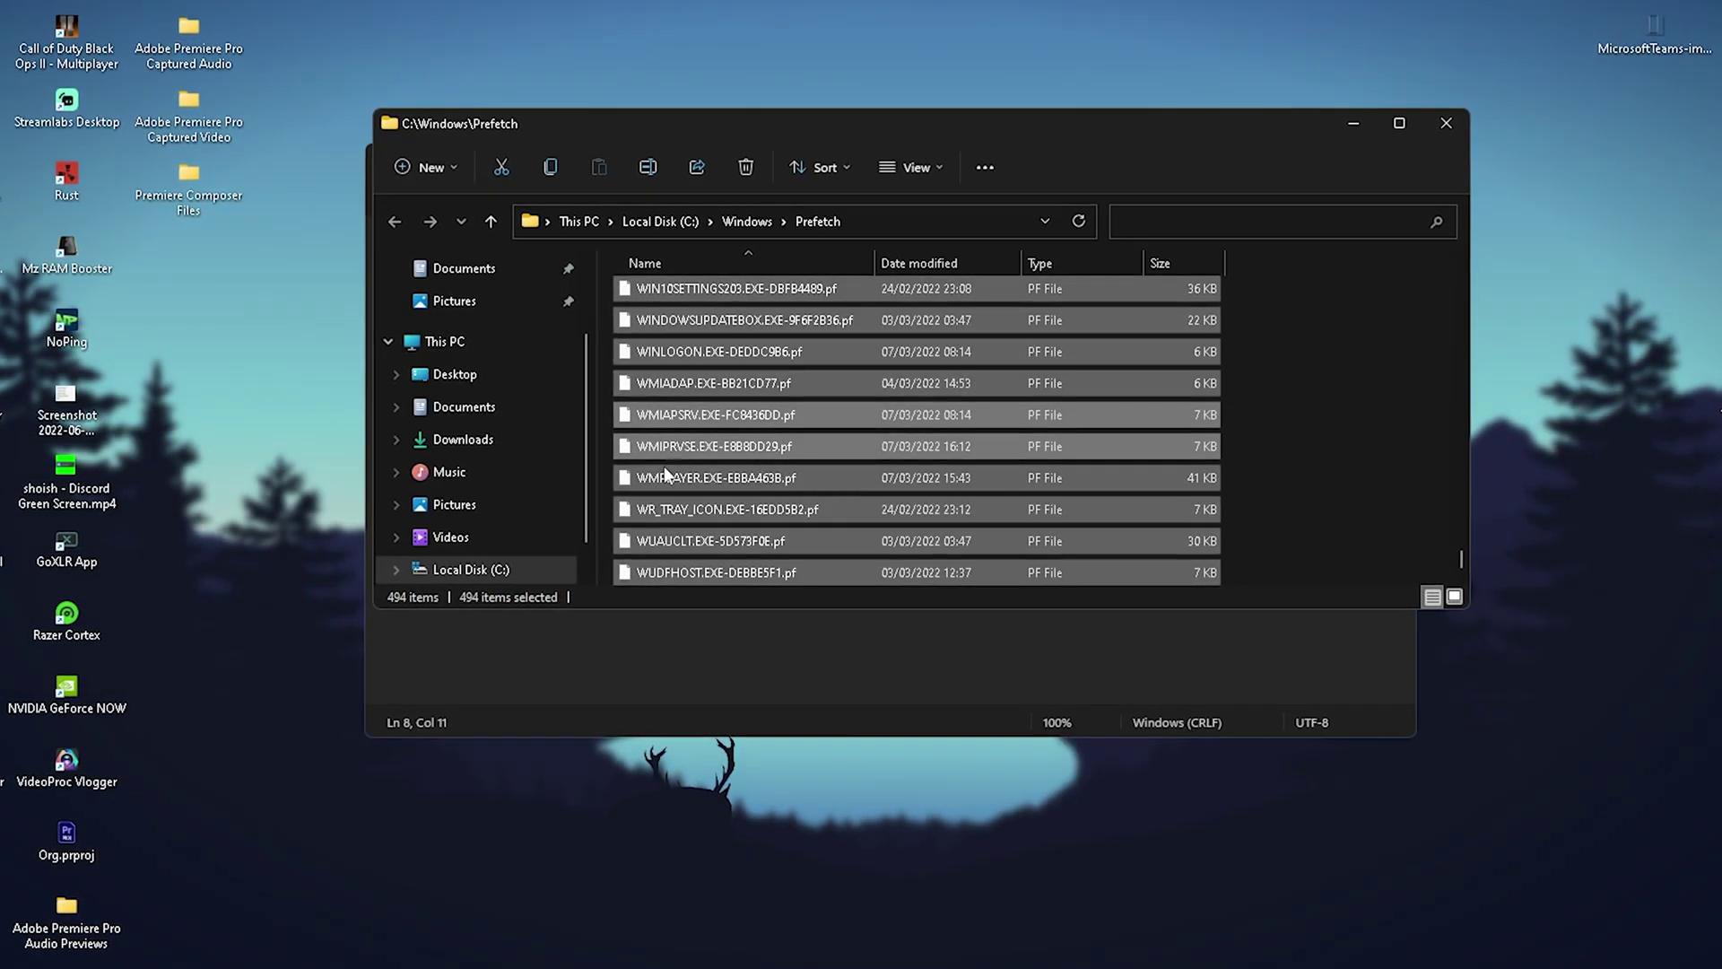
{"action": "left_click", "coordinate": [1455, 133]}
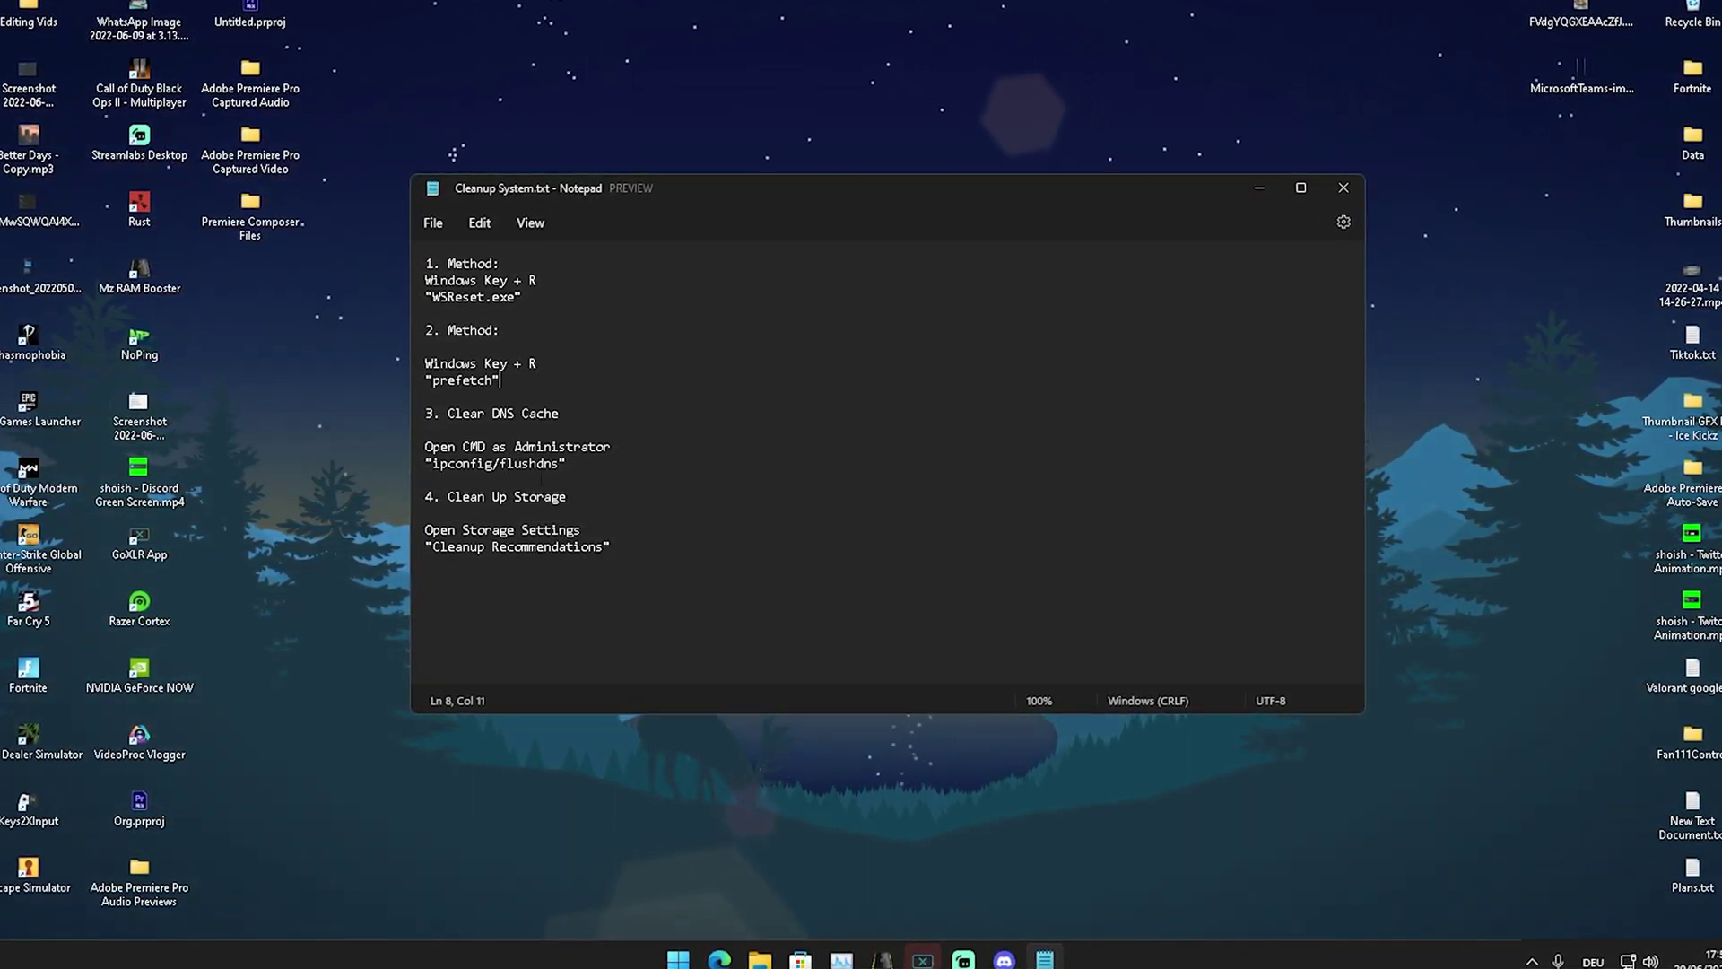
- Copy ipconfig/flushdns from the notes and launch Command Prompt as administrator
{"action": "left_click_drag", "start_coordinate": [432, 463], "coordinate": [558, 466]}
{"action": "key", "text": "ctrl+c"}
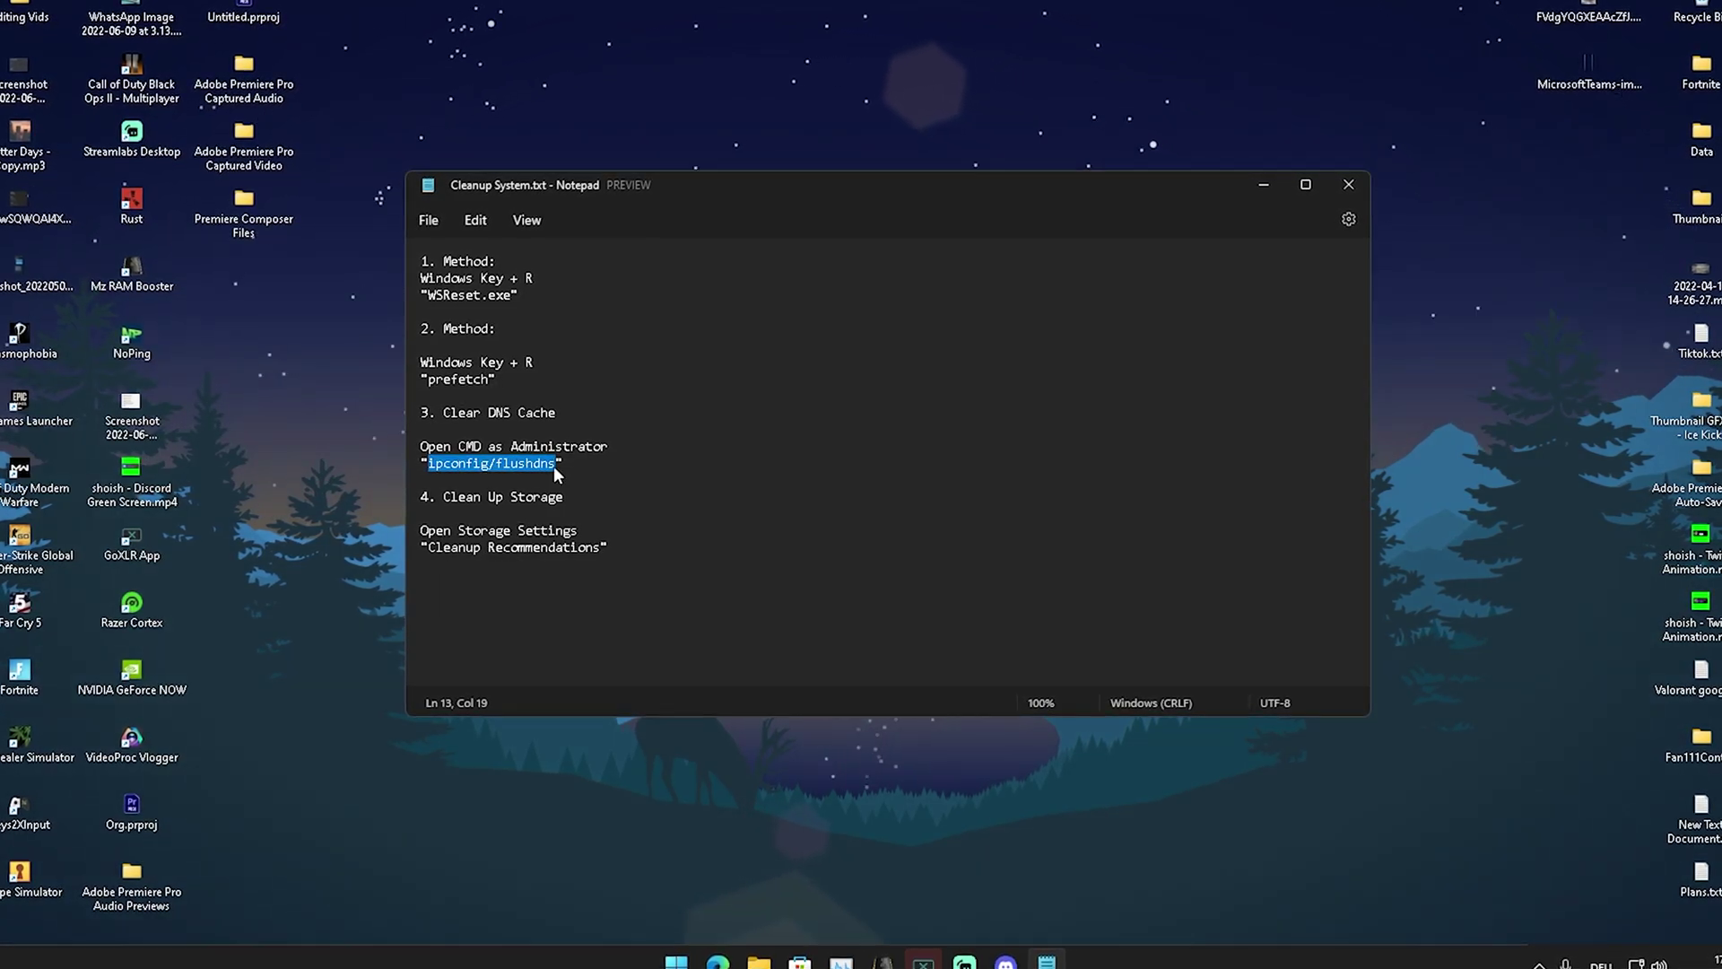
{"action": "key", "text": "super"}
{"action": "type", "text": "cmd"}
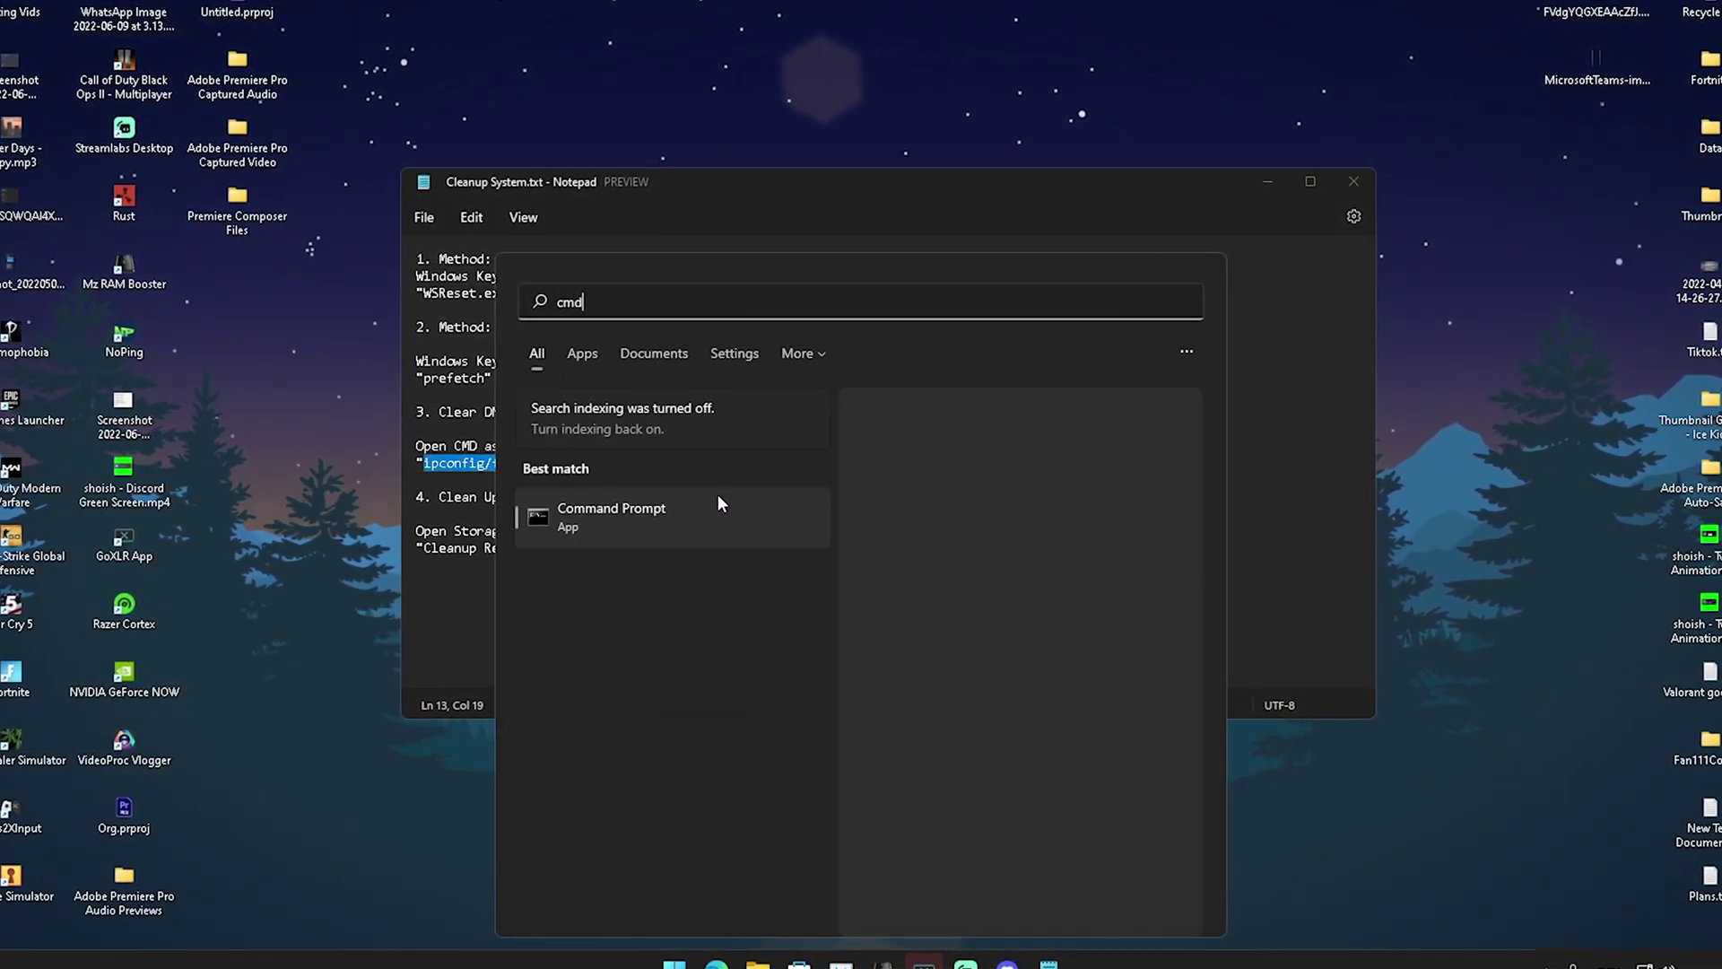
{"action": "right_click", "coordinate": [599, 531]}
{"action": "left_click", "coordinate": [619, 561]}
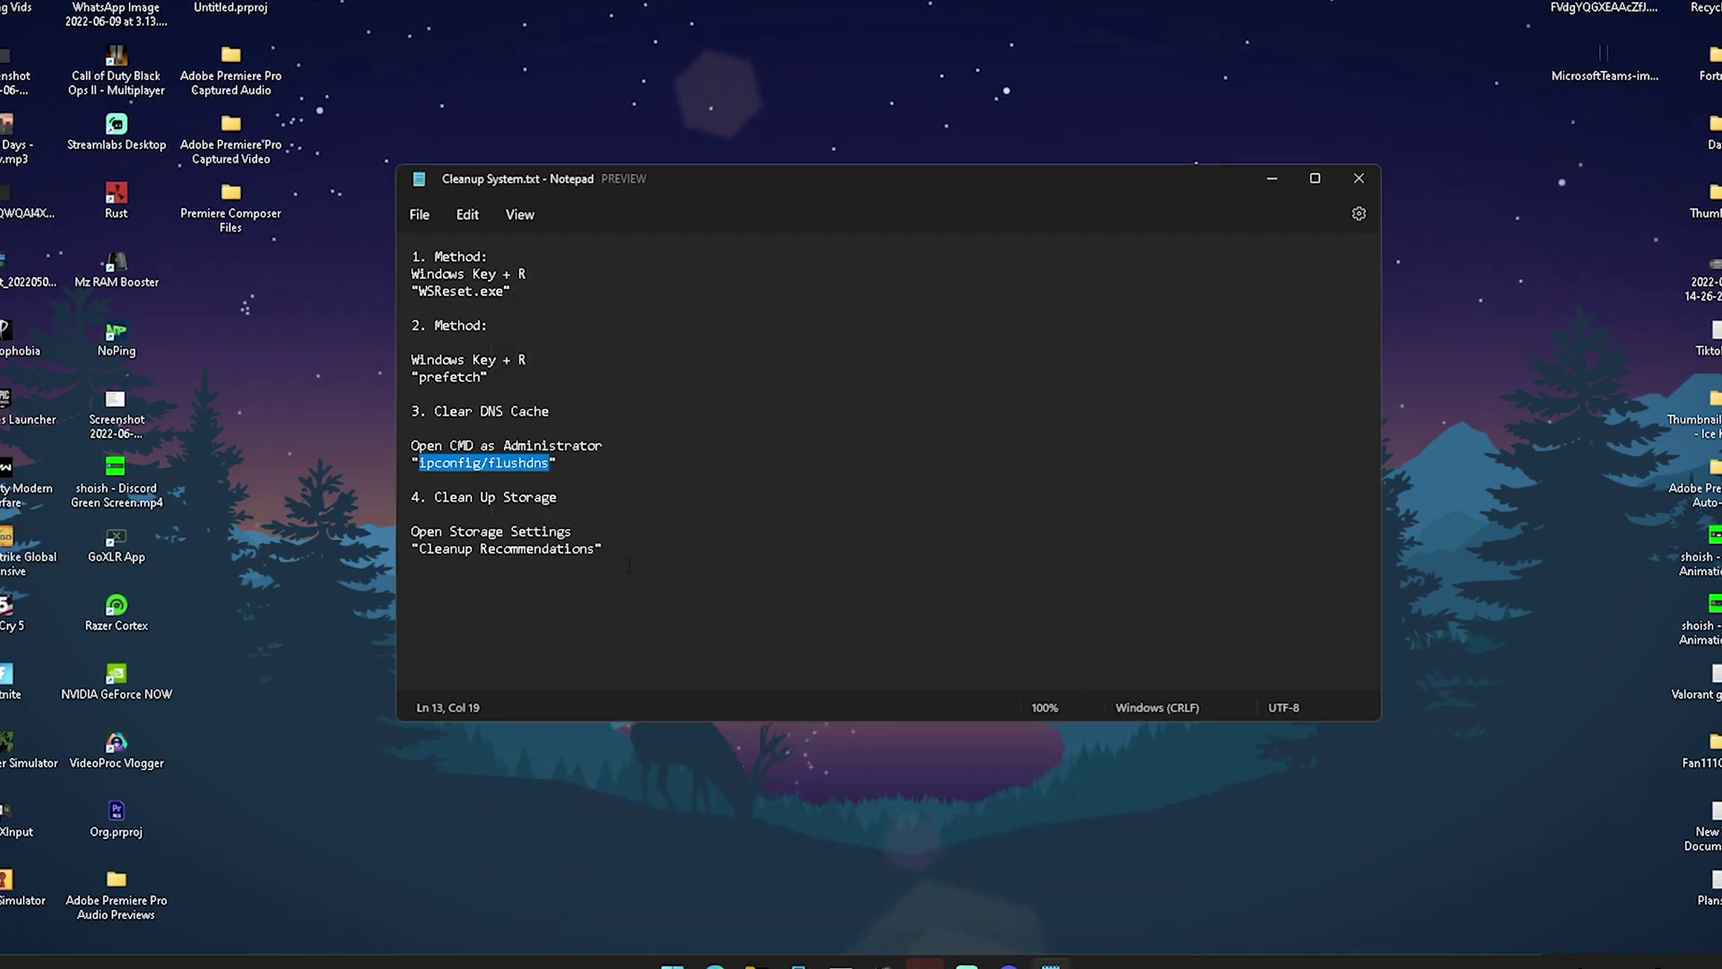
- Run ipconfig/flushdns to flush the DNS cache, then close Command Prompt
{"action": "key", "text": "ctrl+v"}
{"action": "key", "text": "Return"}
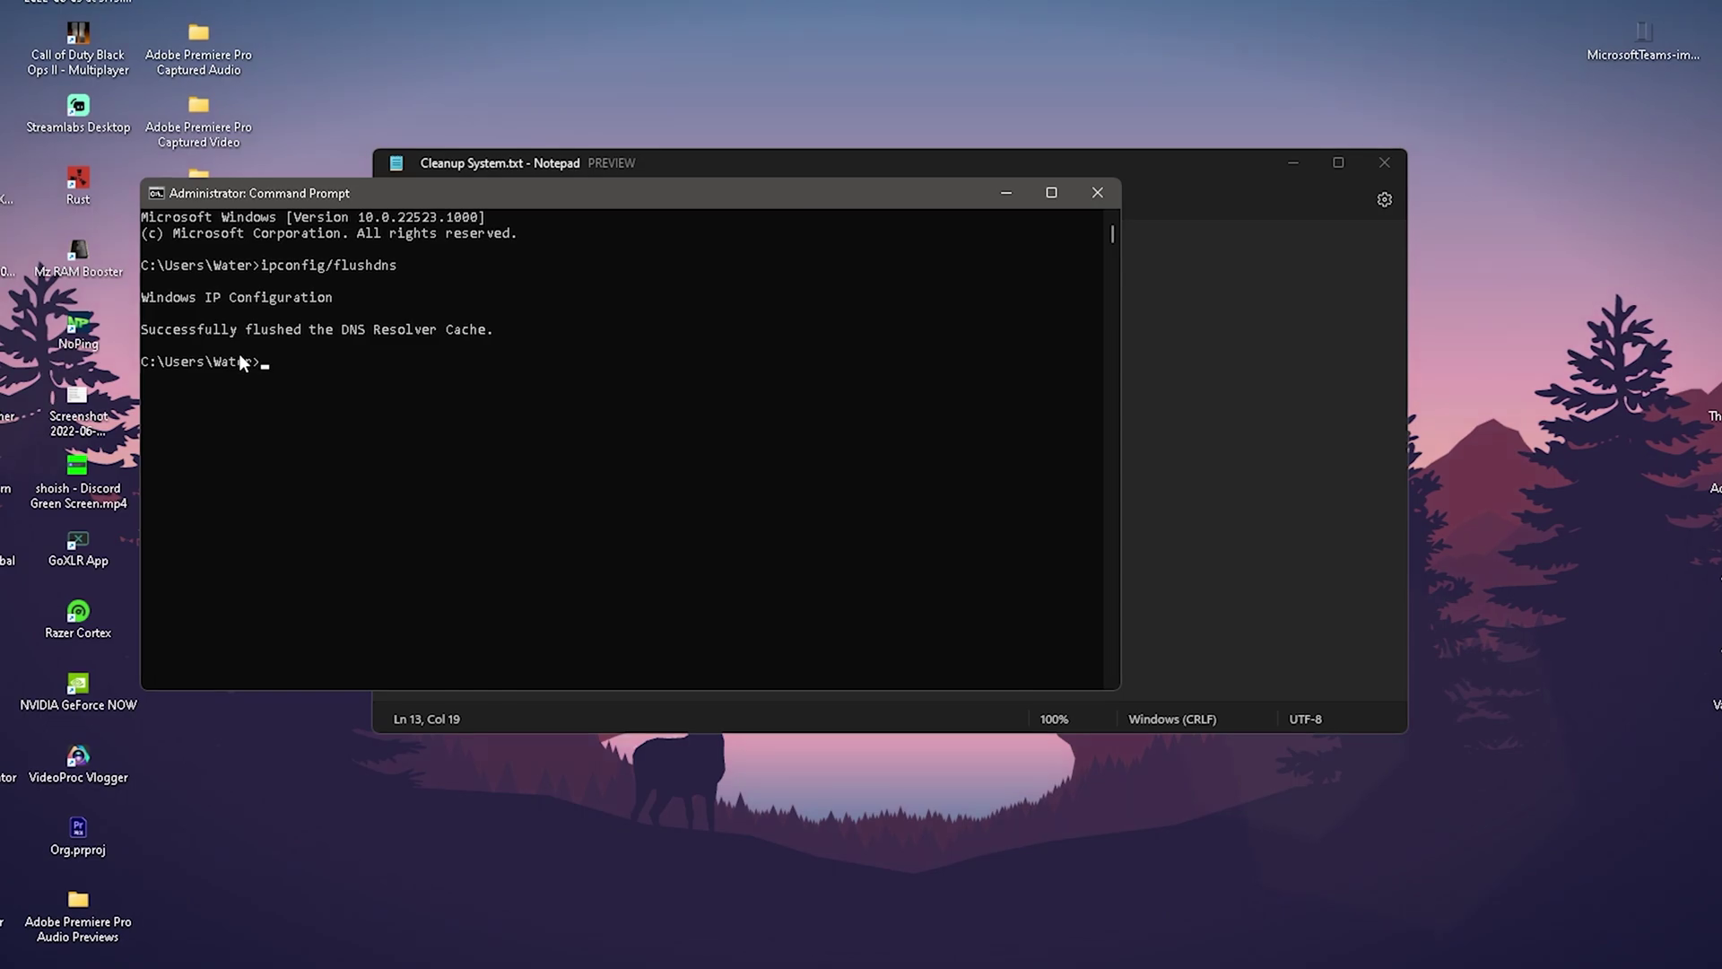
{"action": "left_click_drag", "start_coordinate": [809, 184], "coordinate": [964, 273]}
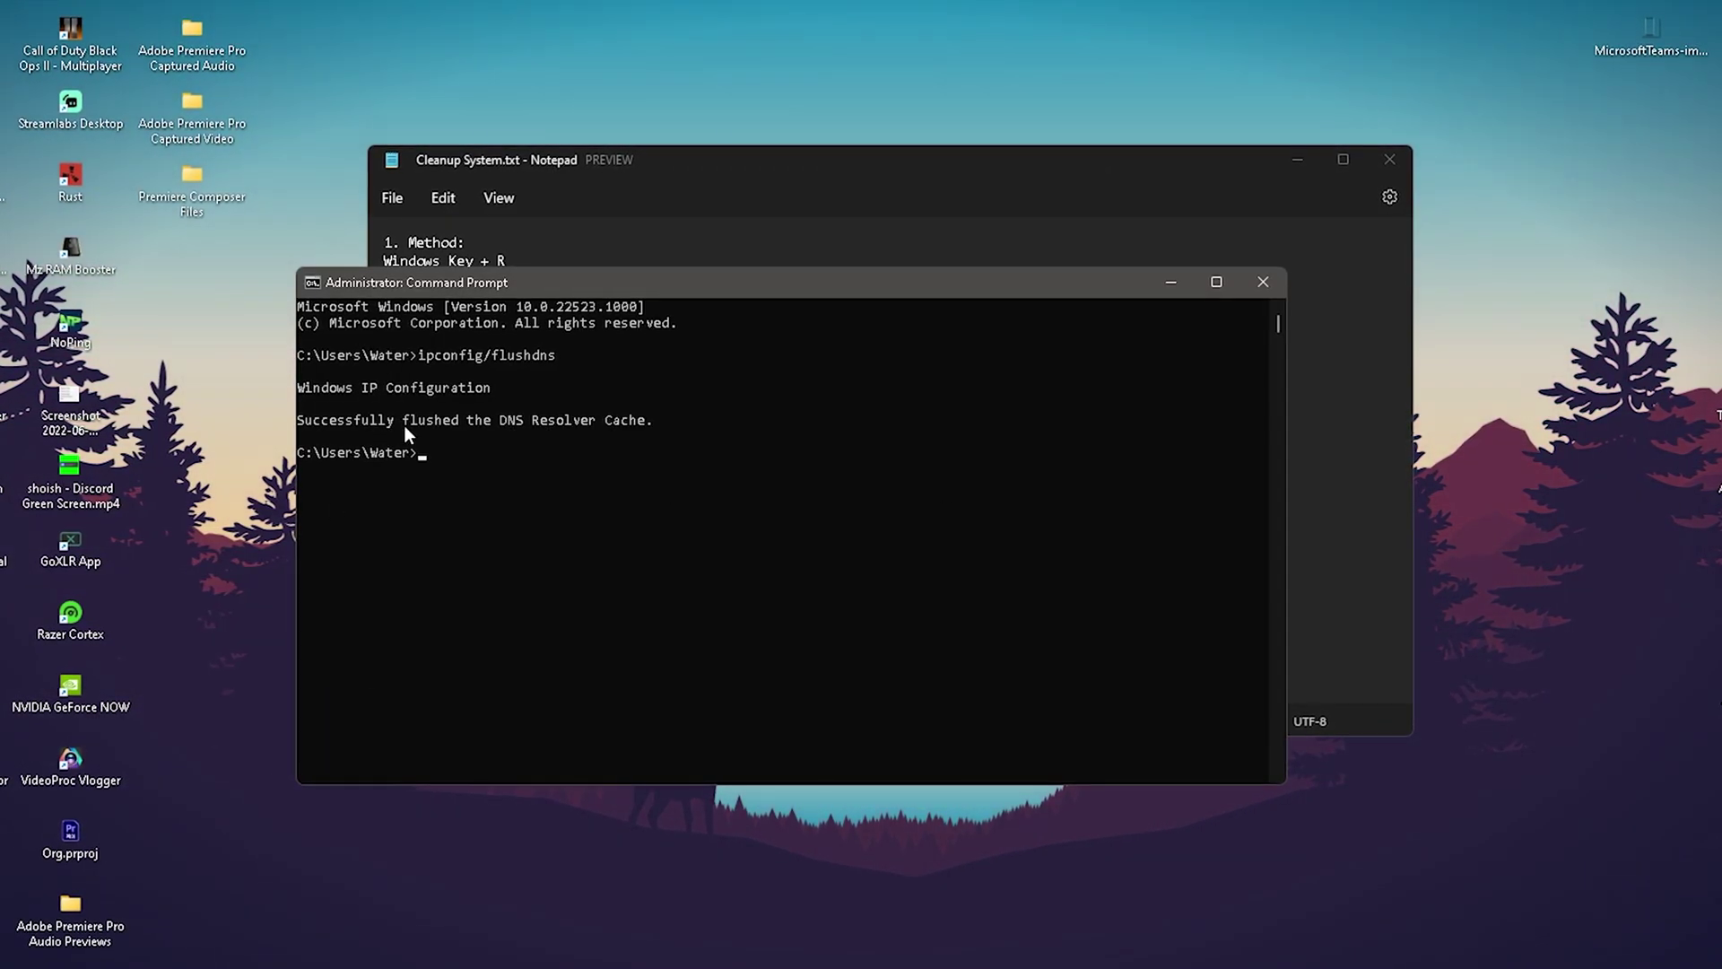
{"action": "left_click", "coordinate": [1253, 287]}
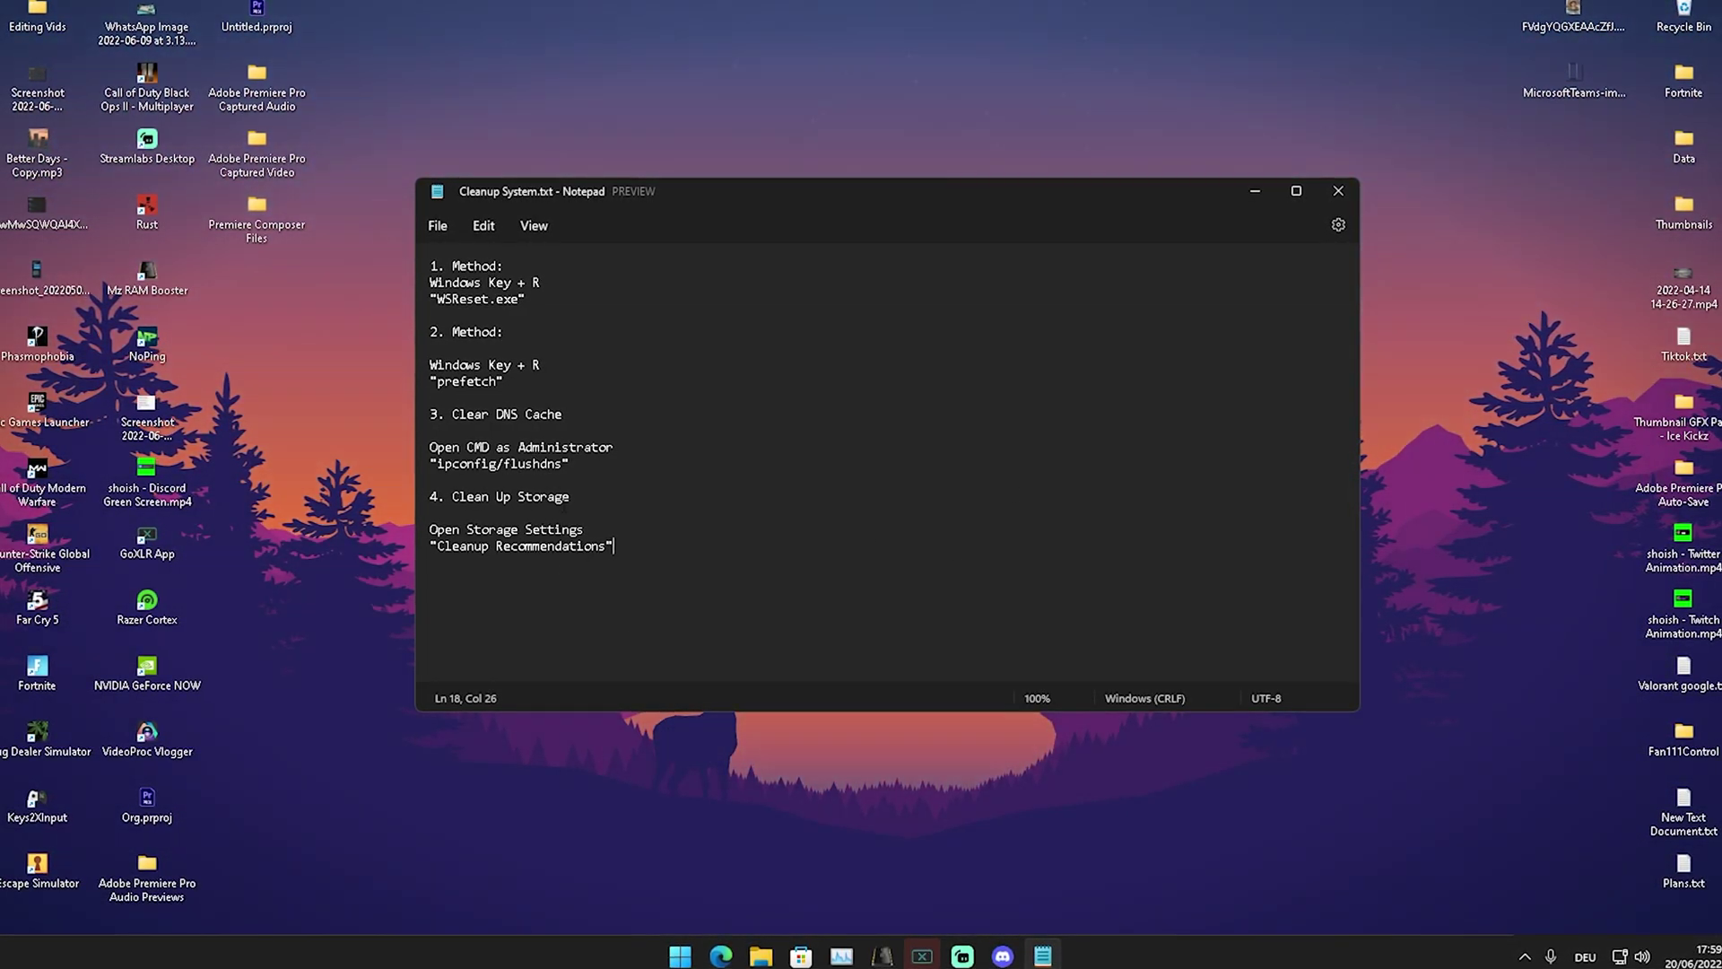
- Open Cleanup recommendations on the Storage settings page
{"action": "key", "text": "super"}
{"action": "type", "text": "storage settings"}
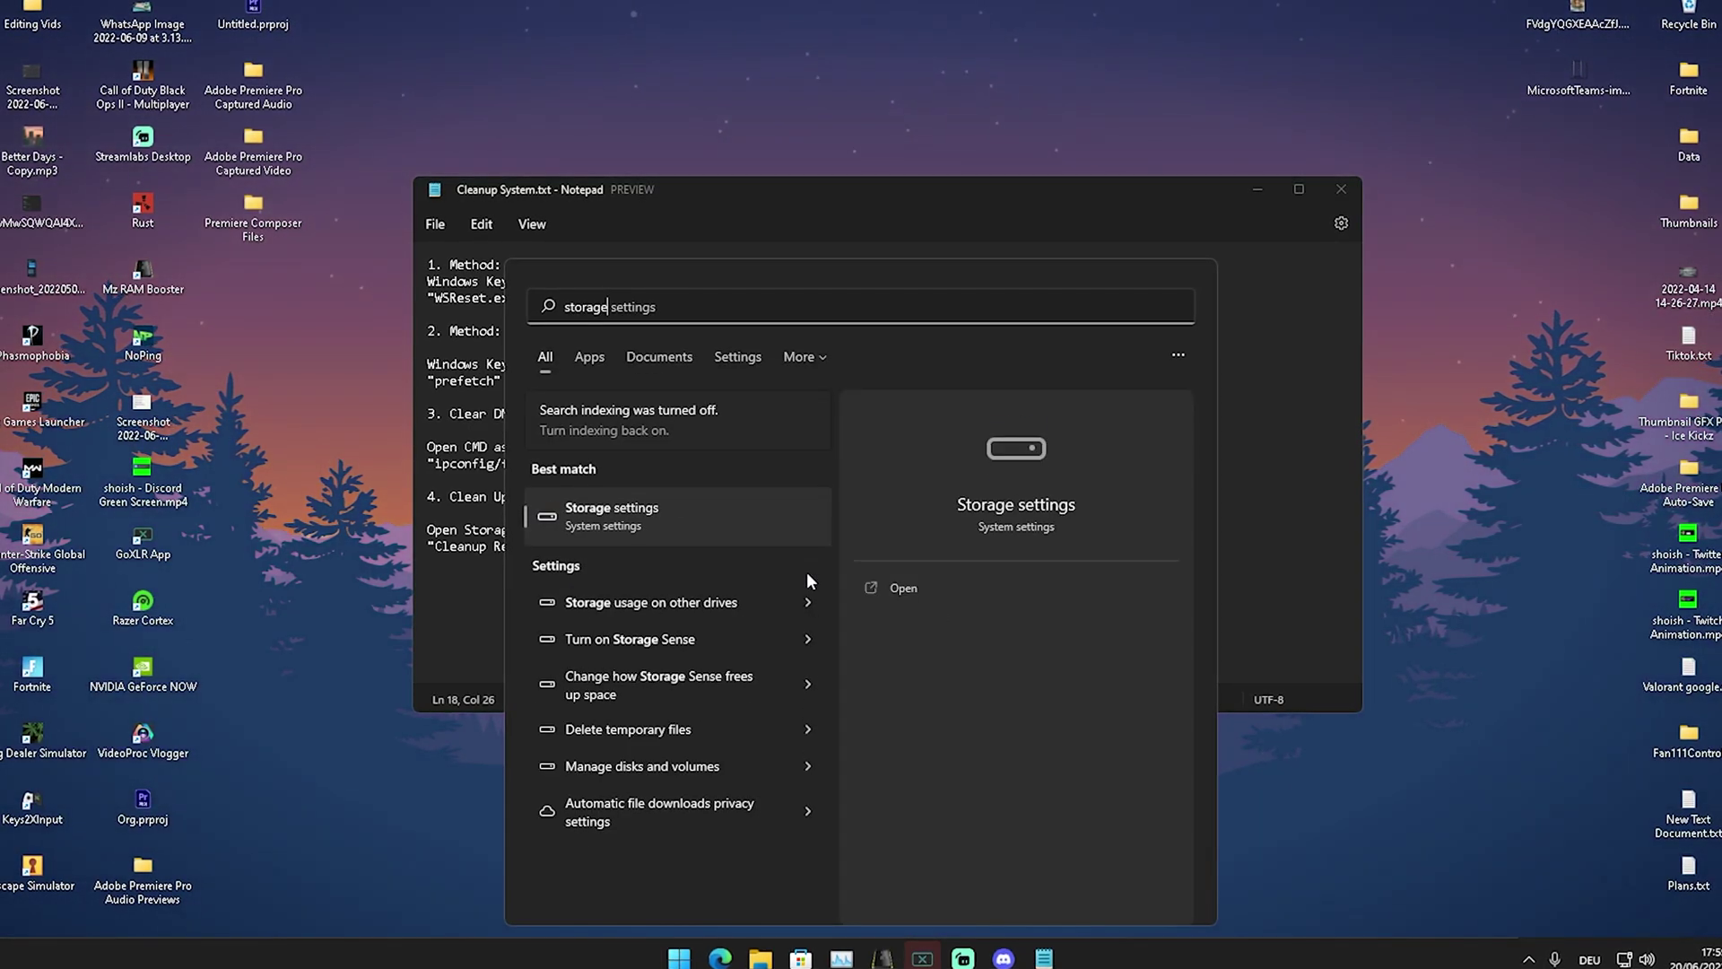
{"action": "left_click", "coordinate": [617, 527]}
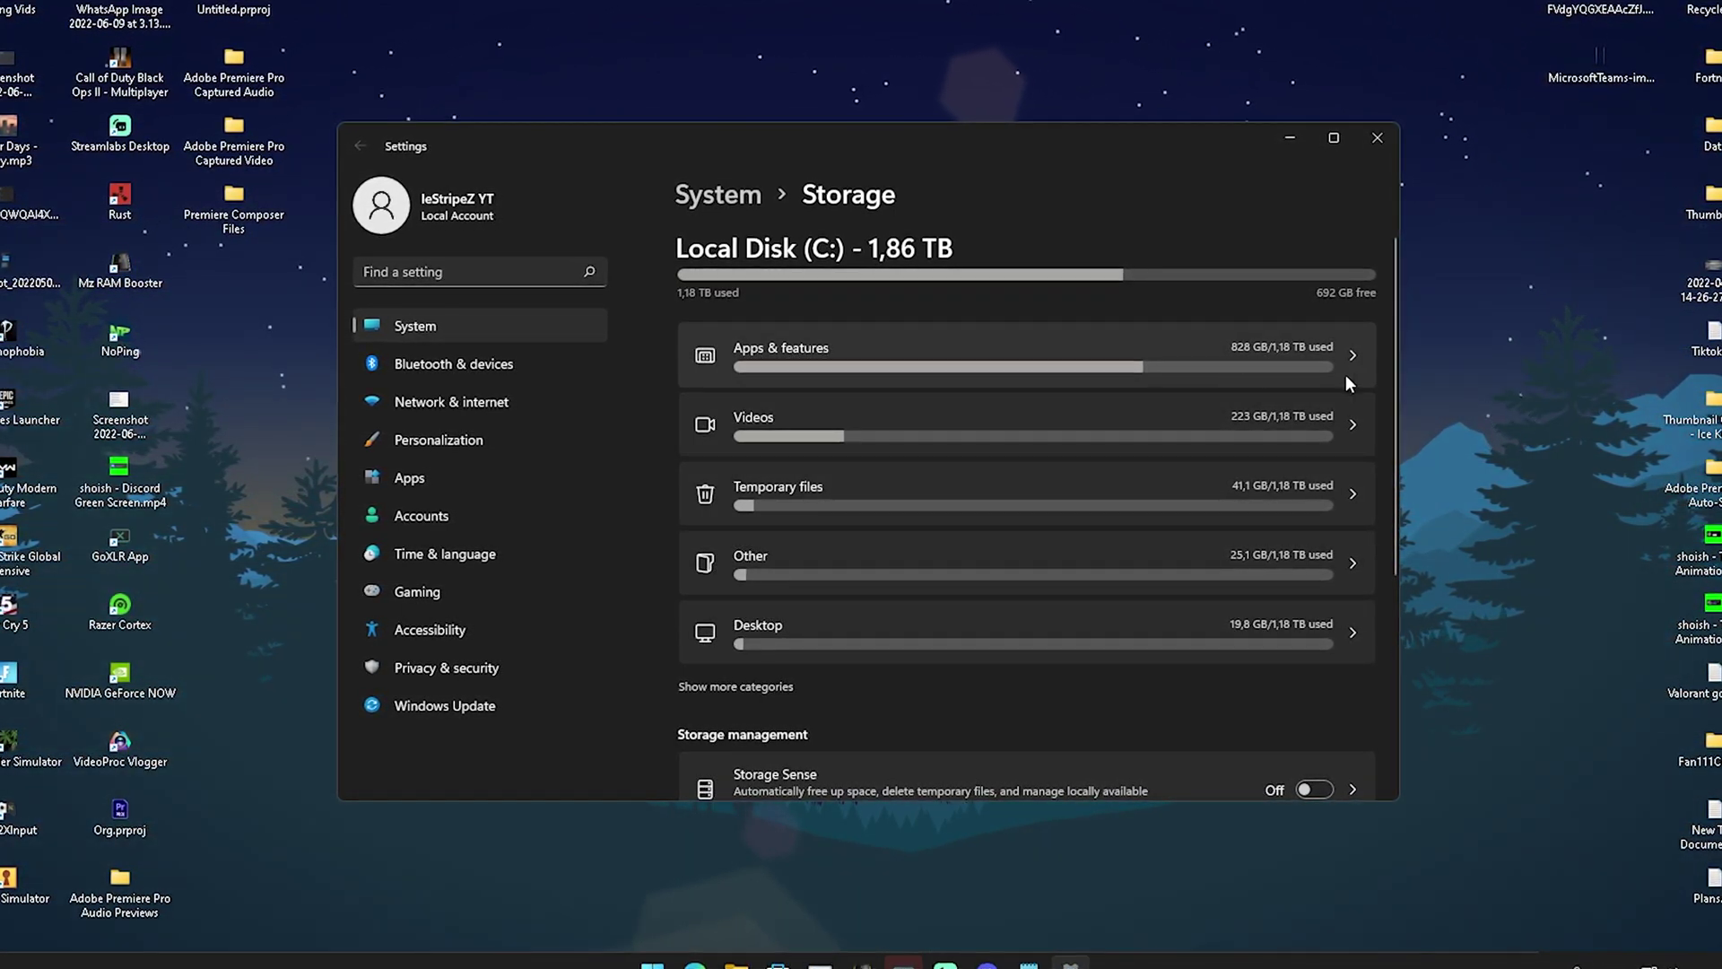
{"action": "scroll", "coordinate": [986, 386], "scroll_direction": "down", "scroll_amount": 5}
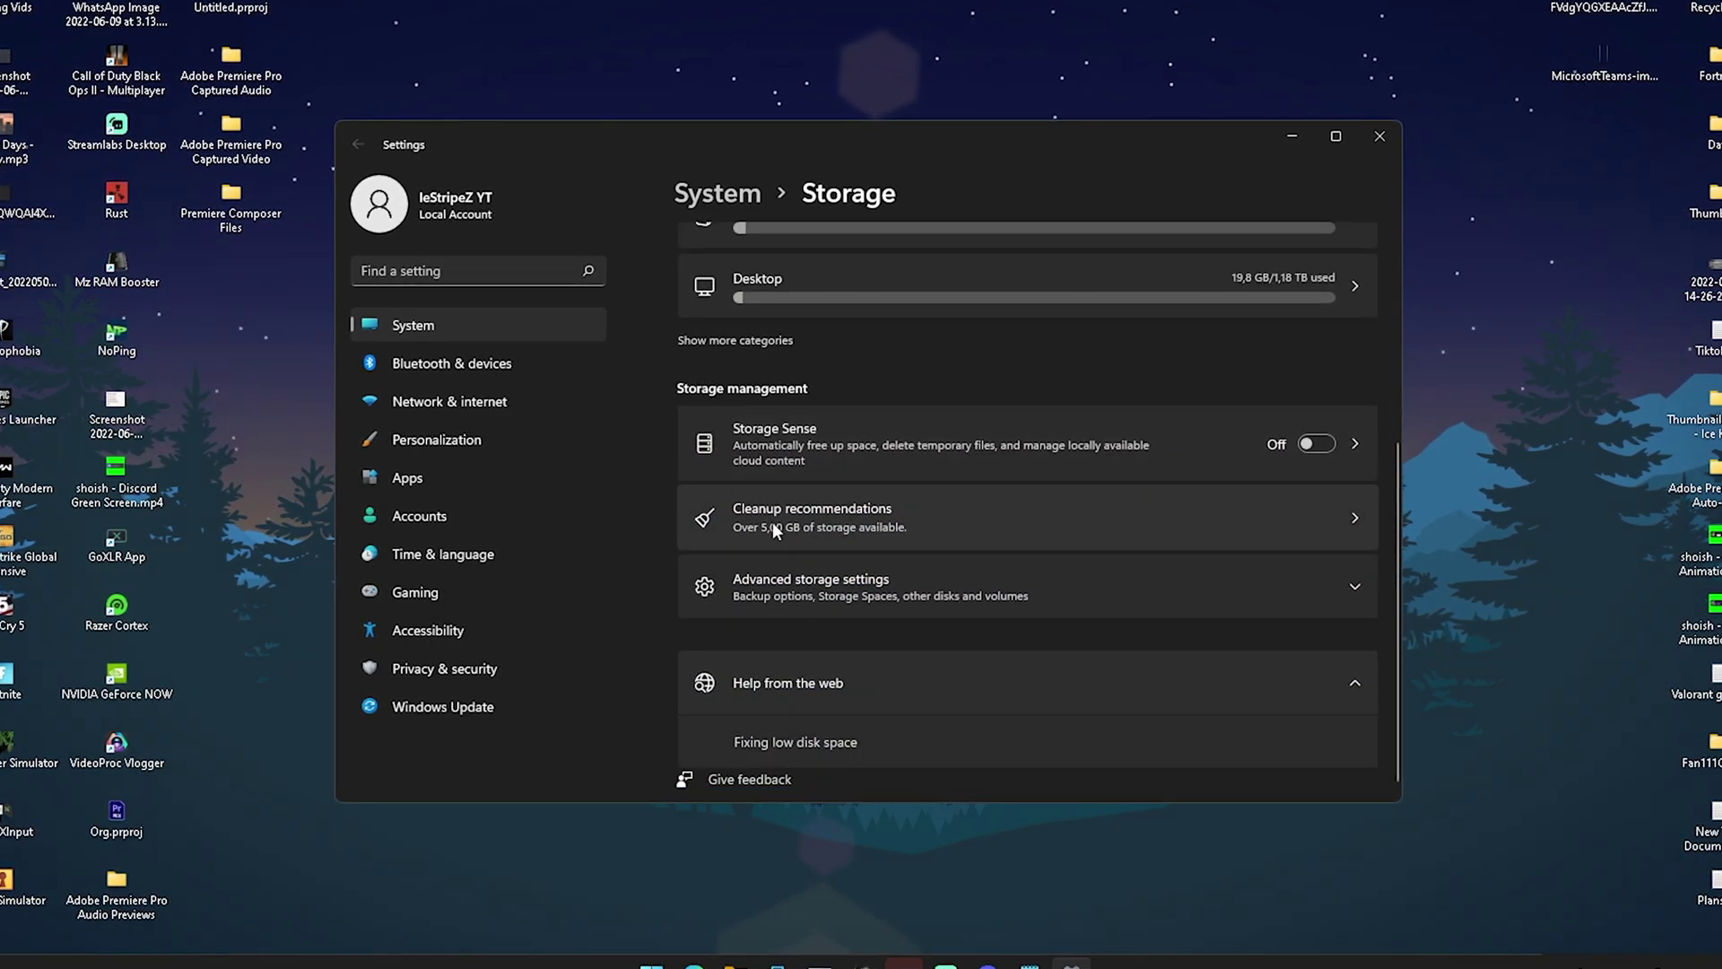
{"action": "left_click", "coordinate": [805, 531]}
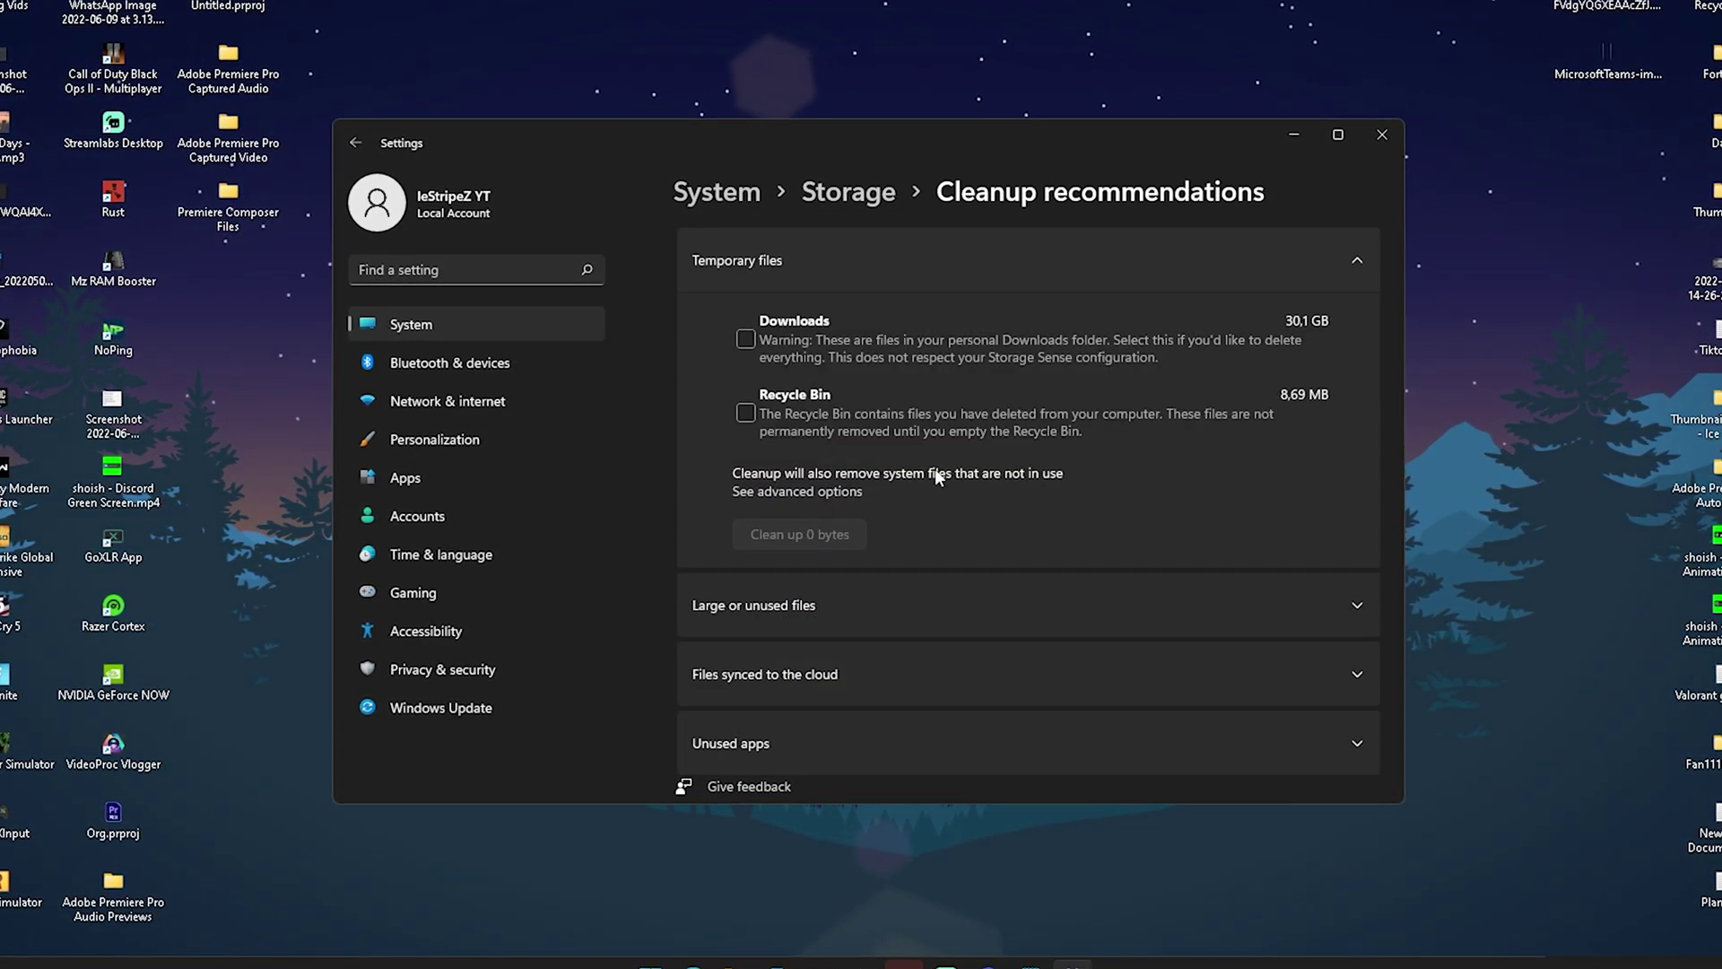
- Clean up Downloads and Recycle Bin, 30,1 GB in total, and confirm permanent deletion
{"action": "left_click", "coordinate": [743, 338]}
{"action": "left_click", "coordinate": [745, 413]}
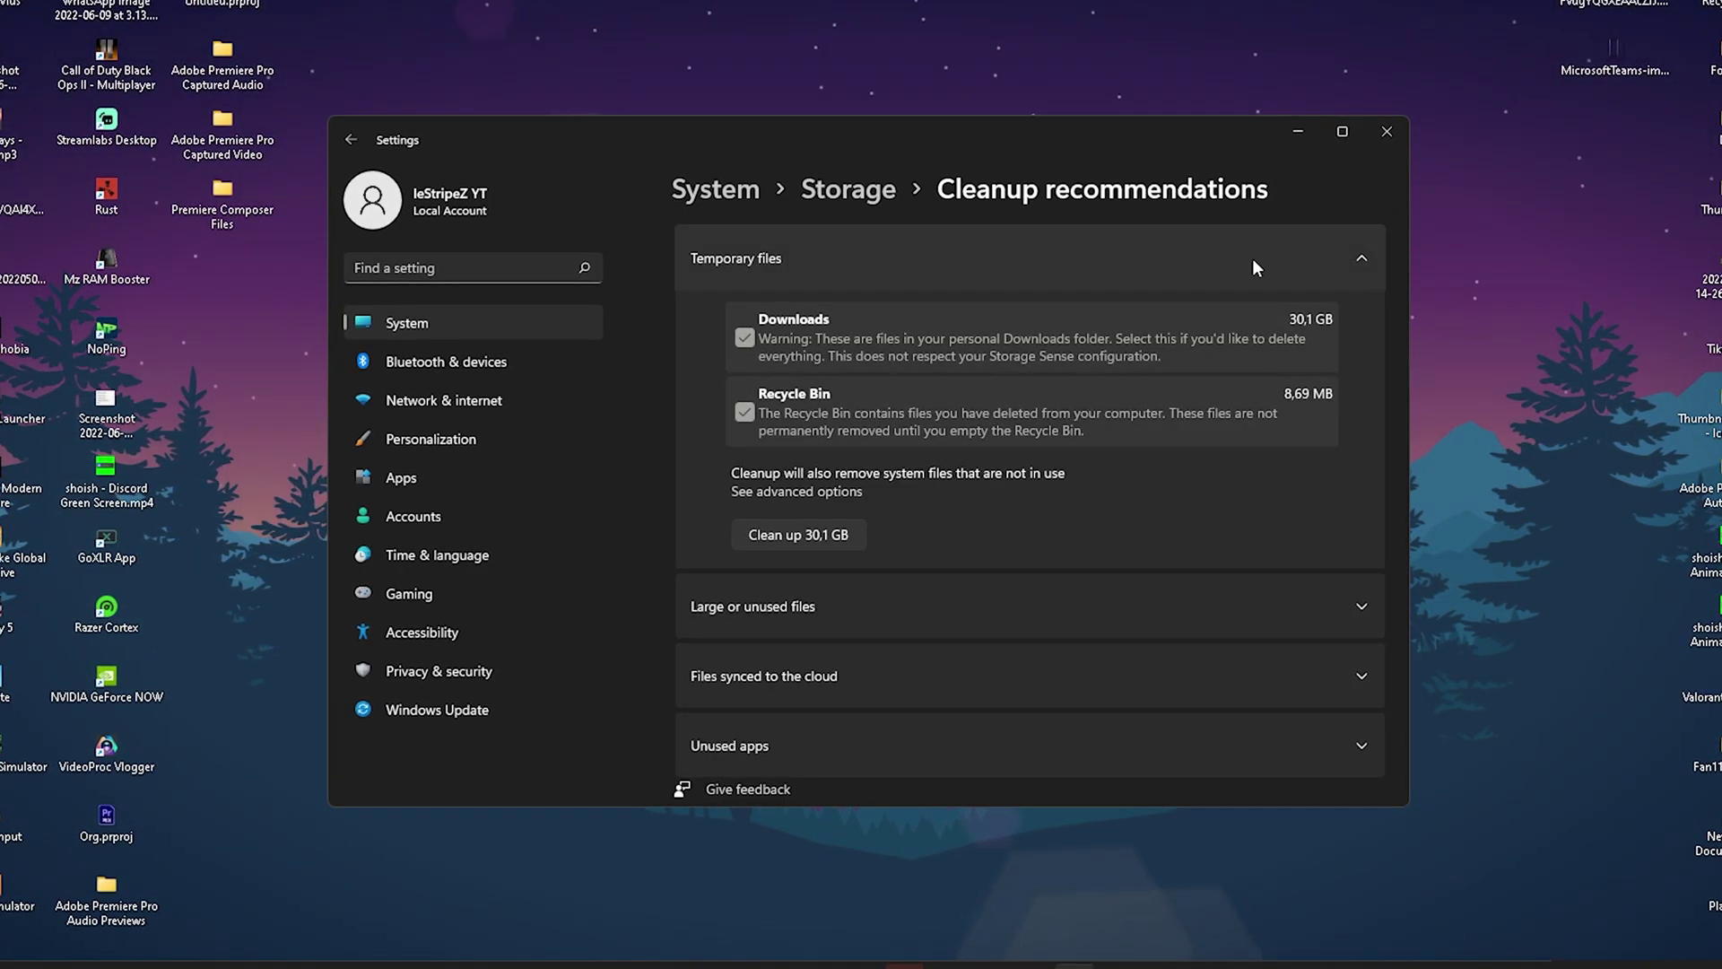
{"action": "left_click", "coordinate": [812, 536]}
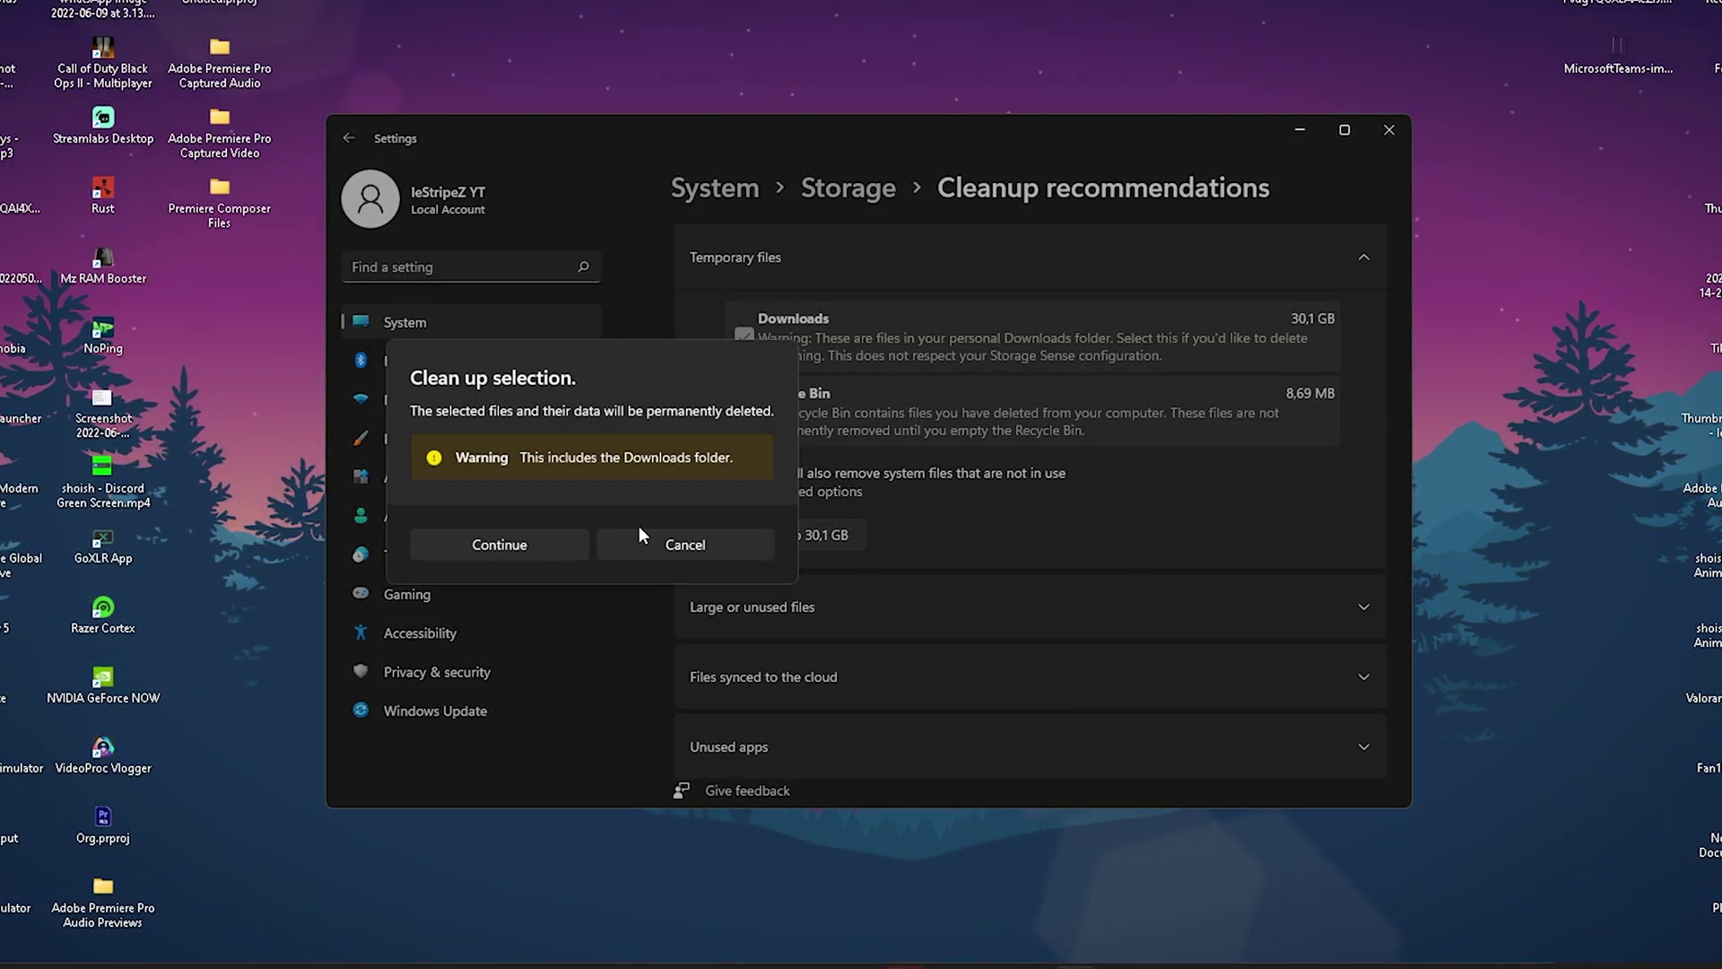
{"action": "left_click", "coordinate": [534, 546]}
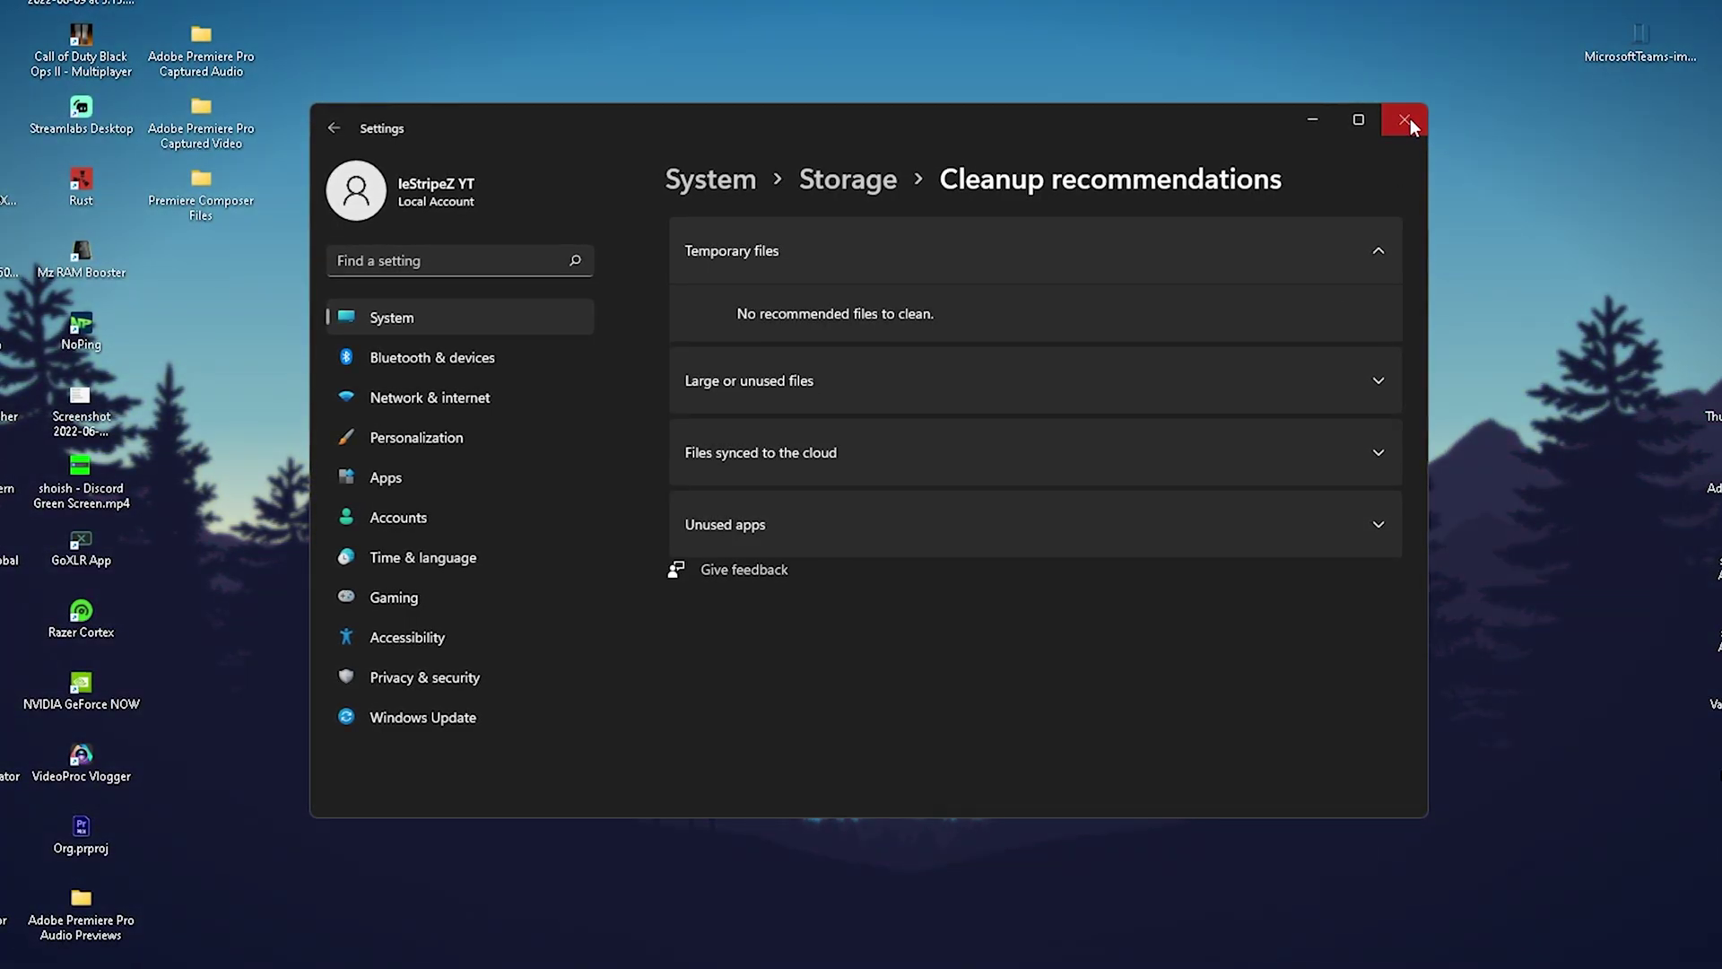
- Close Settings, confirm C: shows 725 GB free in This PC, then close Explorer and Notepad
{"action": "left_click", "coordinate": [1406, 121]}
{"action": "key", "text": "super+e"}
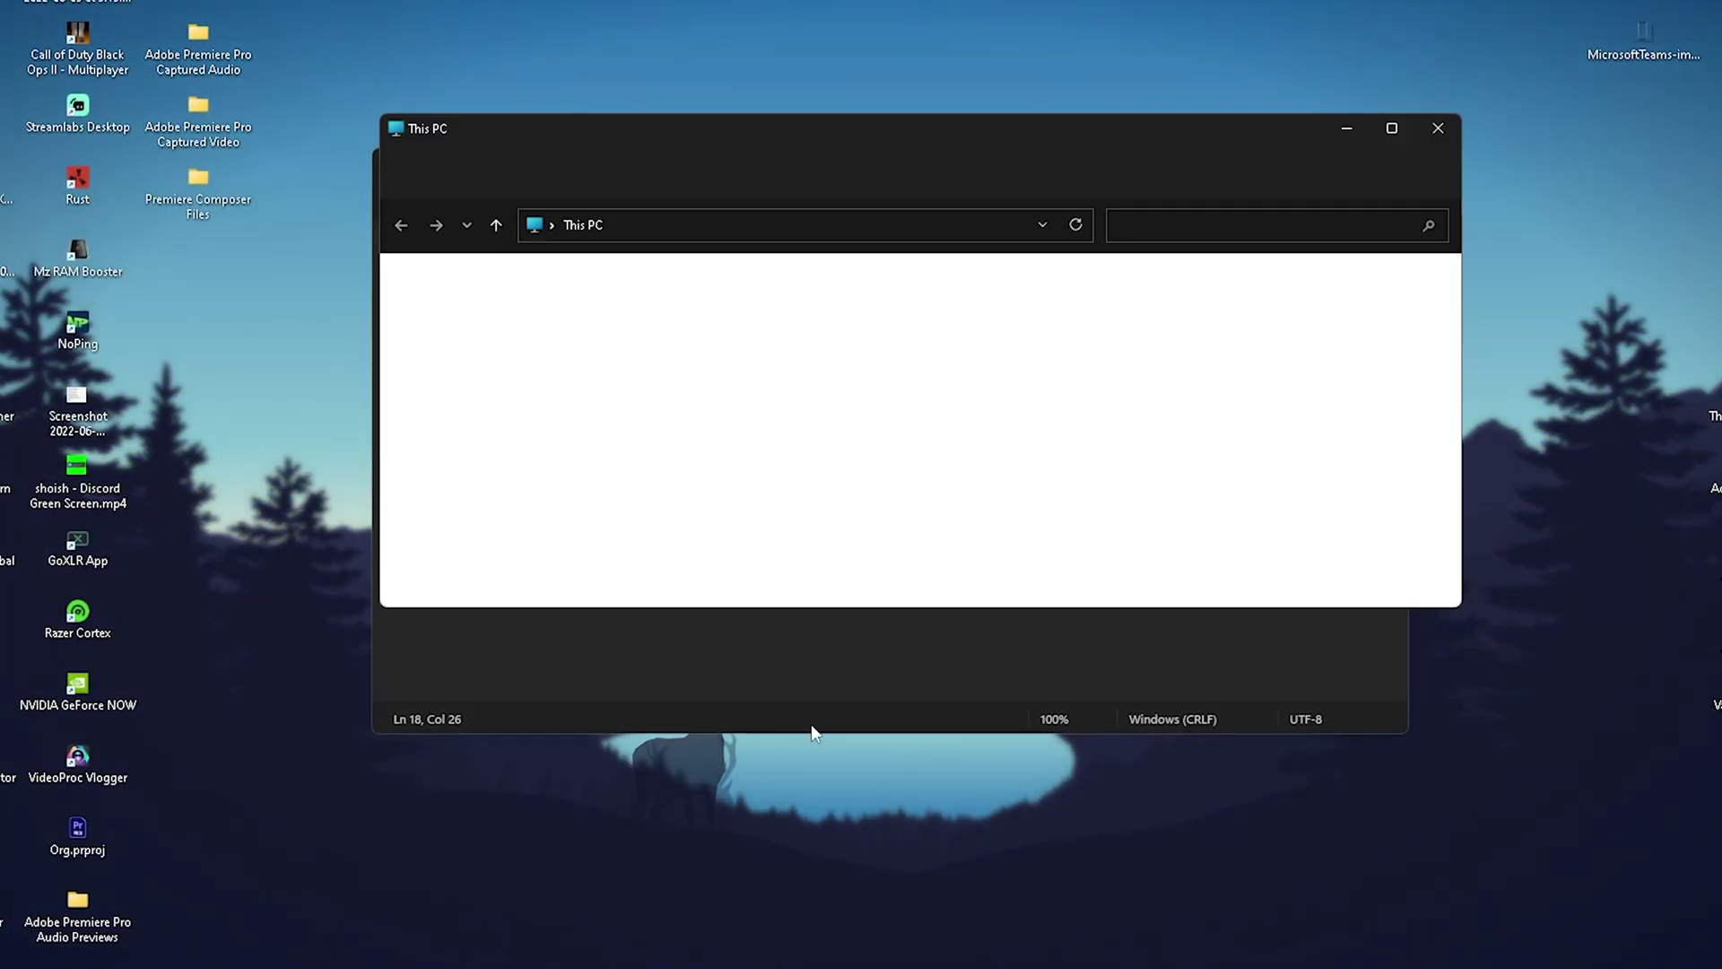
{"action": "scroll", "coordinate": [455, 503], "scroll_direction": "down", "scroll_amount": 1}
{"action": "scroll", "coordinate": [489, 377], "scroll_direction": "up", "scroll_amount": 1}
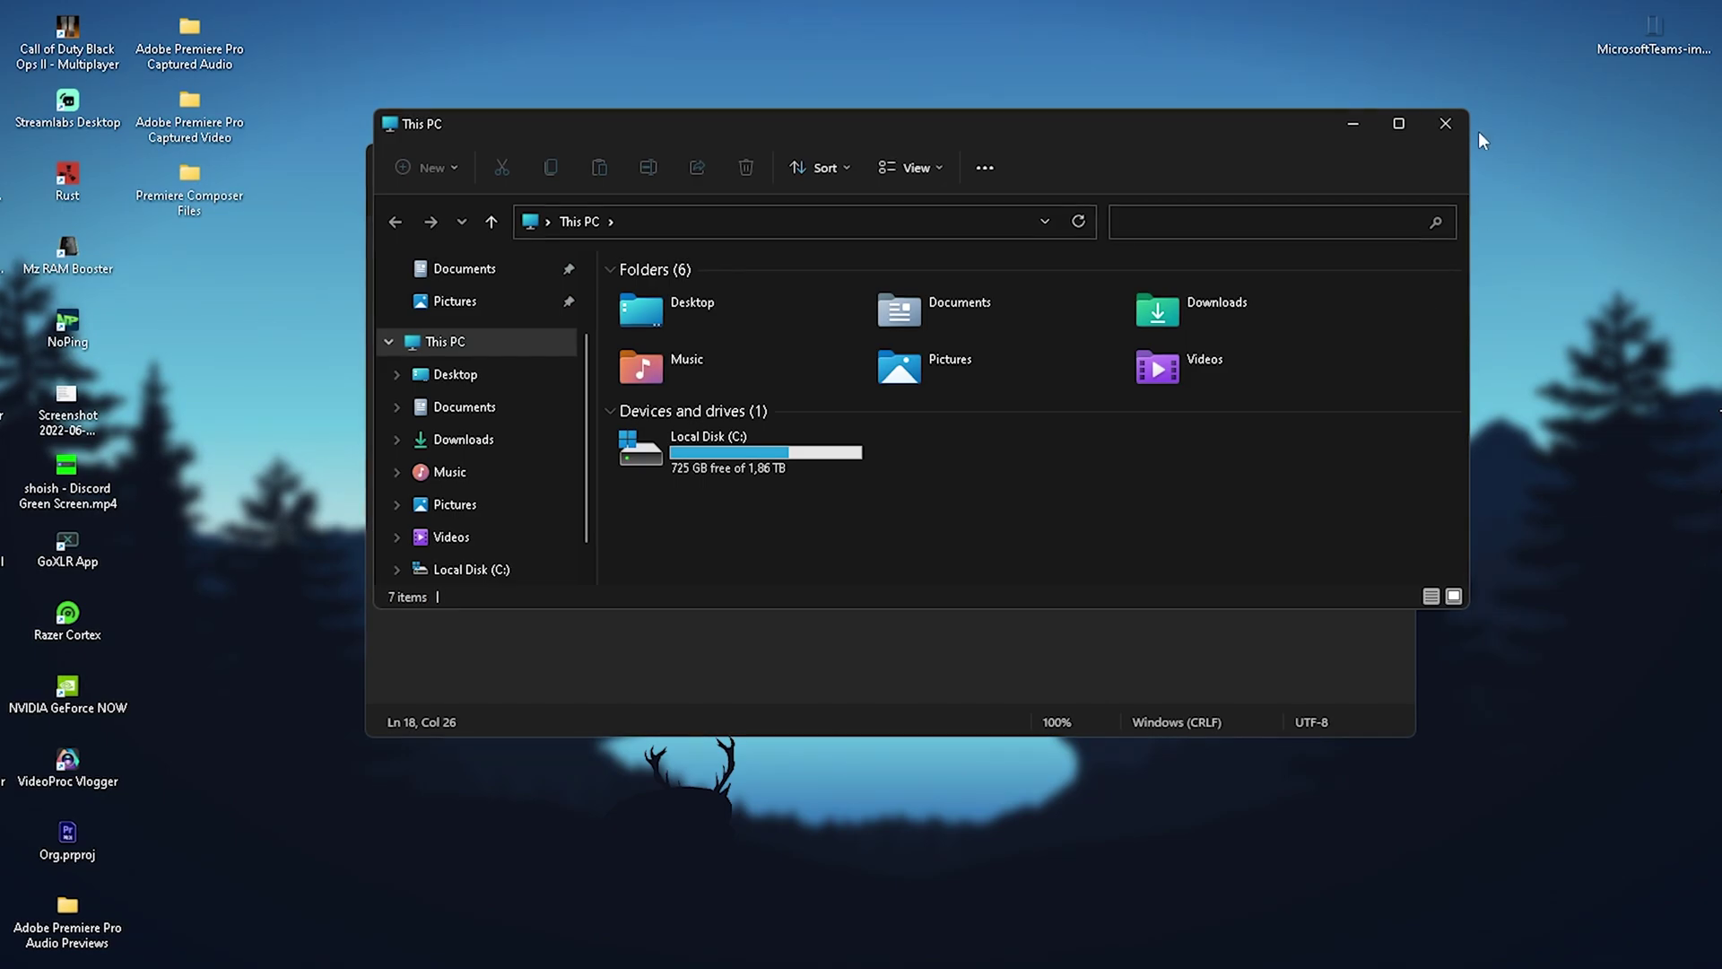
{"action": "left_click", "coordinate": [1444, 123]}
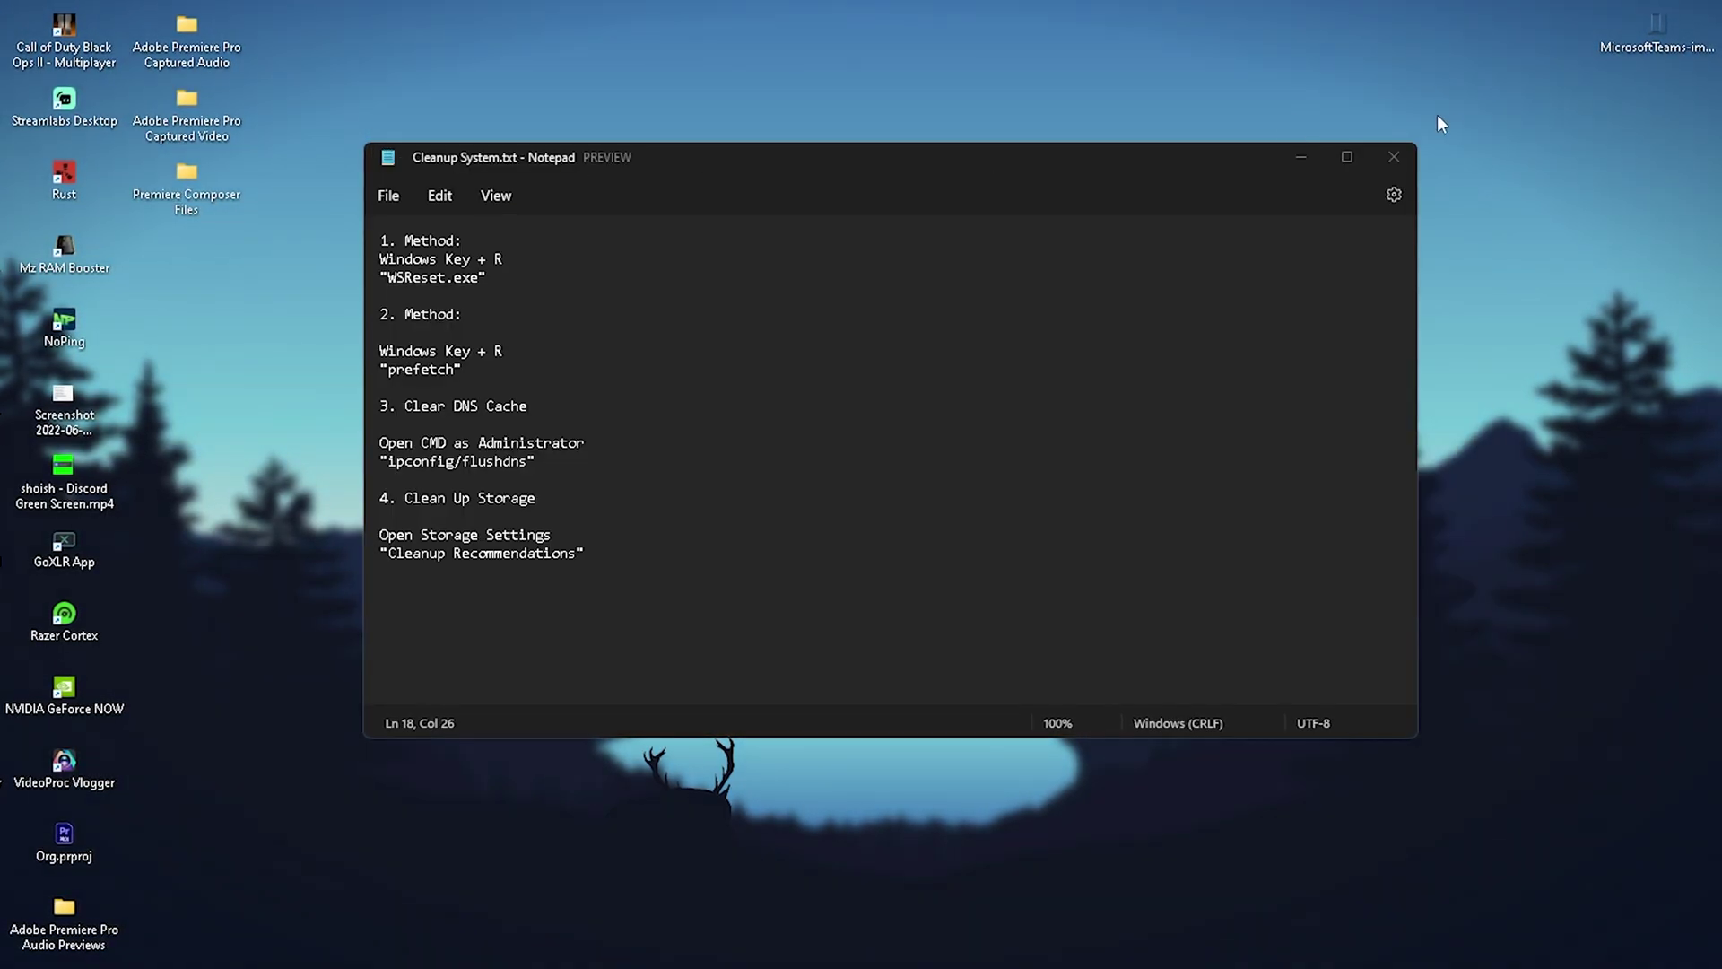
{"action": "left_click", "coordinate": [1393, 160]}
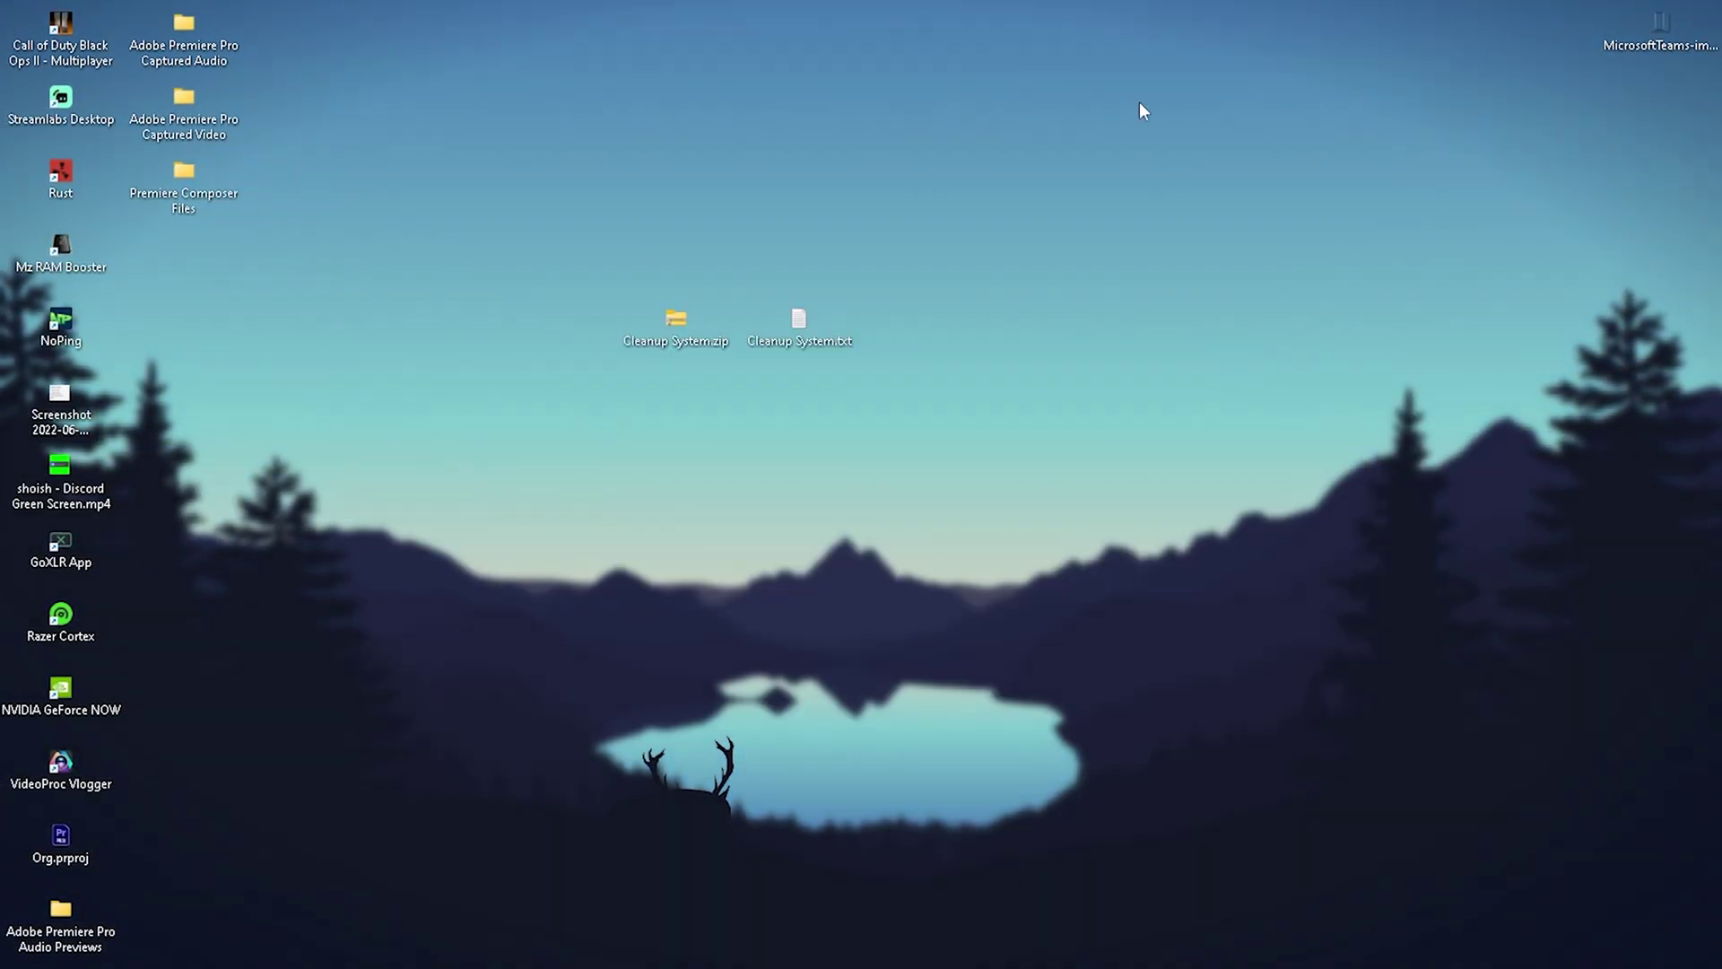